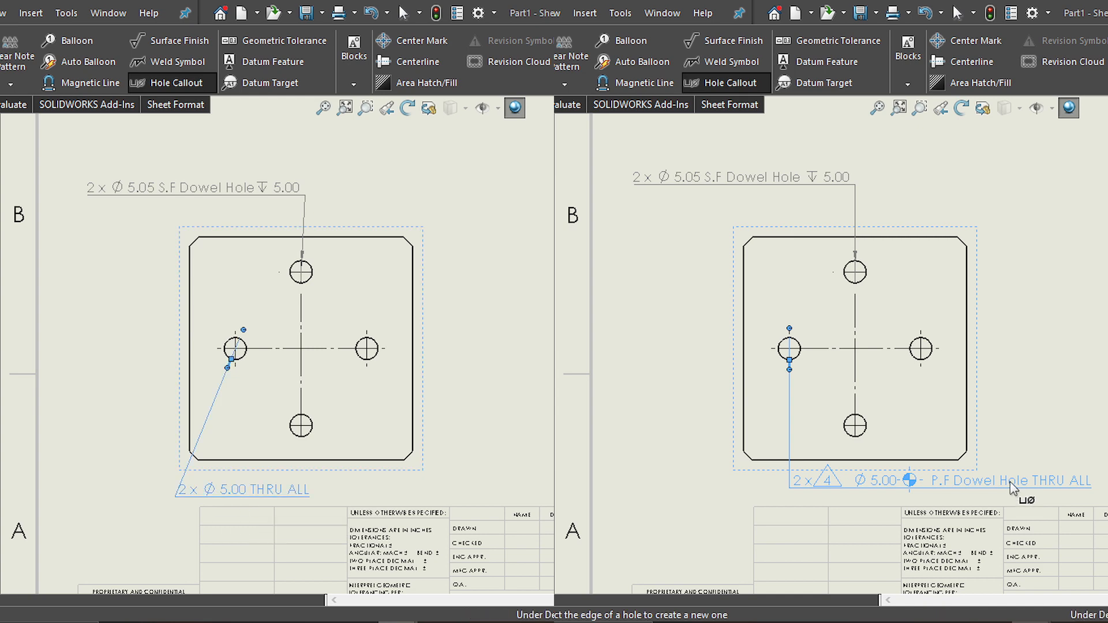
Step: Add the quartered-circle symbol from the Modifying Symbols and the text P.F Dowel Hole to the 2 x Ø 5.00 THRU ALL hole callout
key("Escape")
scroll(192, 457, "down", 5)
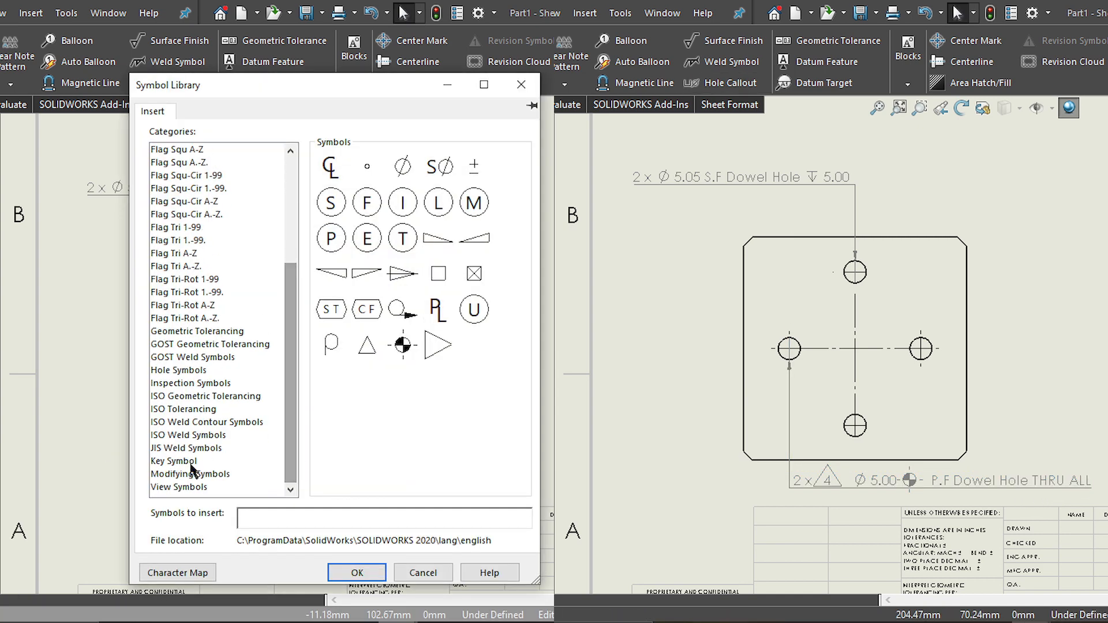
left_click(194, 474)
left_click(403, 345)
left_click(353, 577)
type("P.F Dowel Hole")
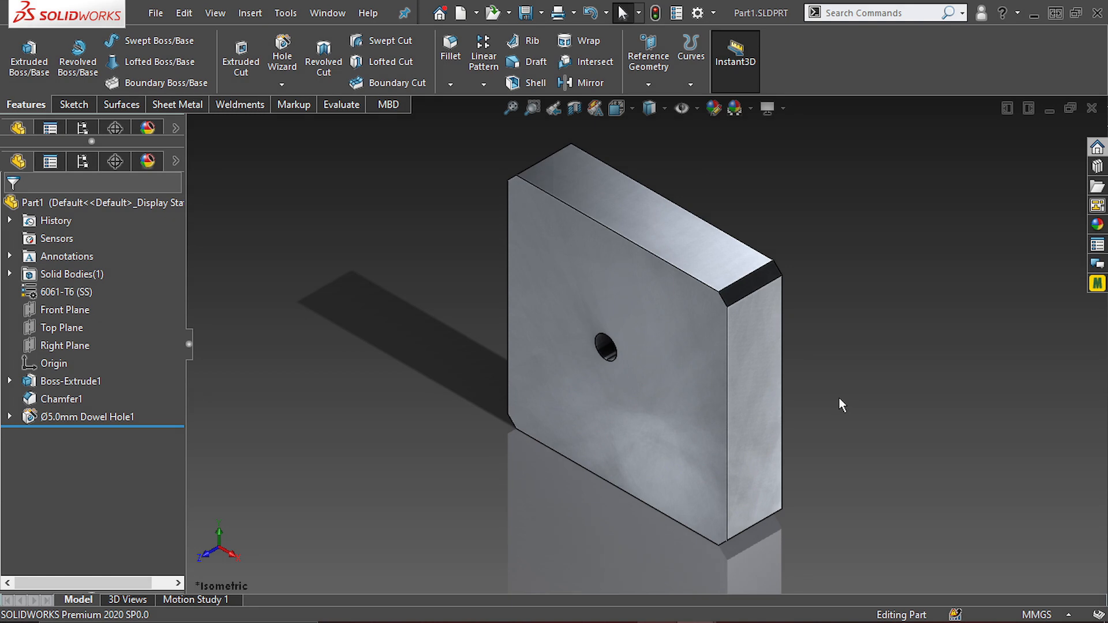
Step: In the Part1 drawing, insert the text Hello world! before <hw-depth> in the central hole's callout
key("ctrl+Tab")
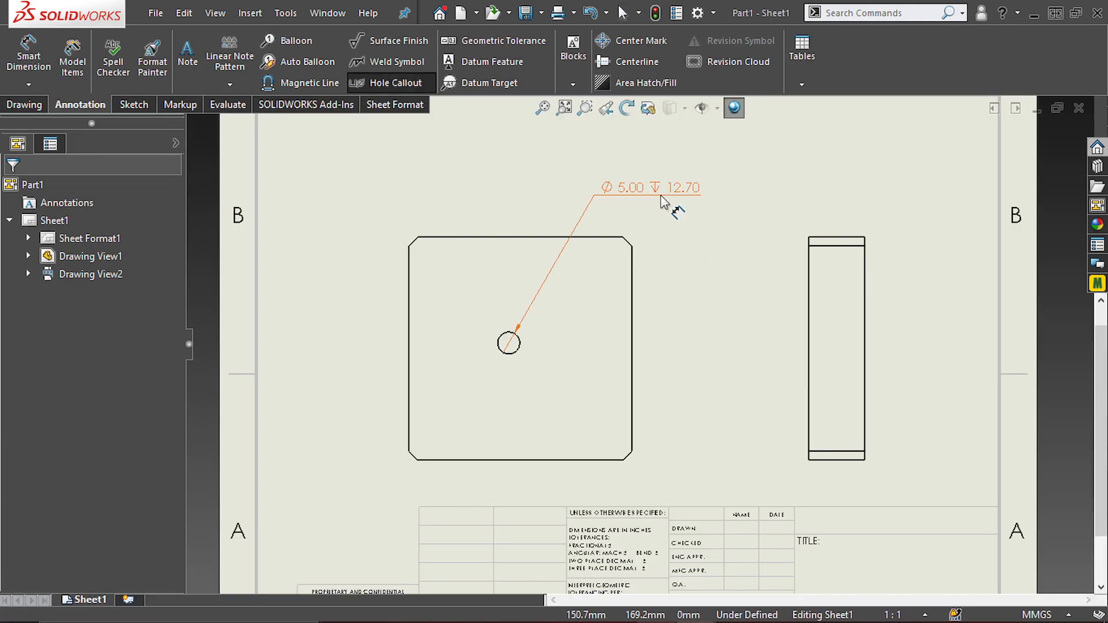
left_click(662, 202)
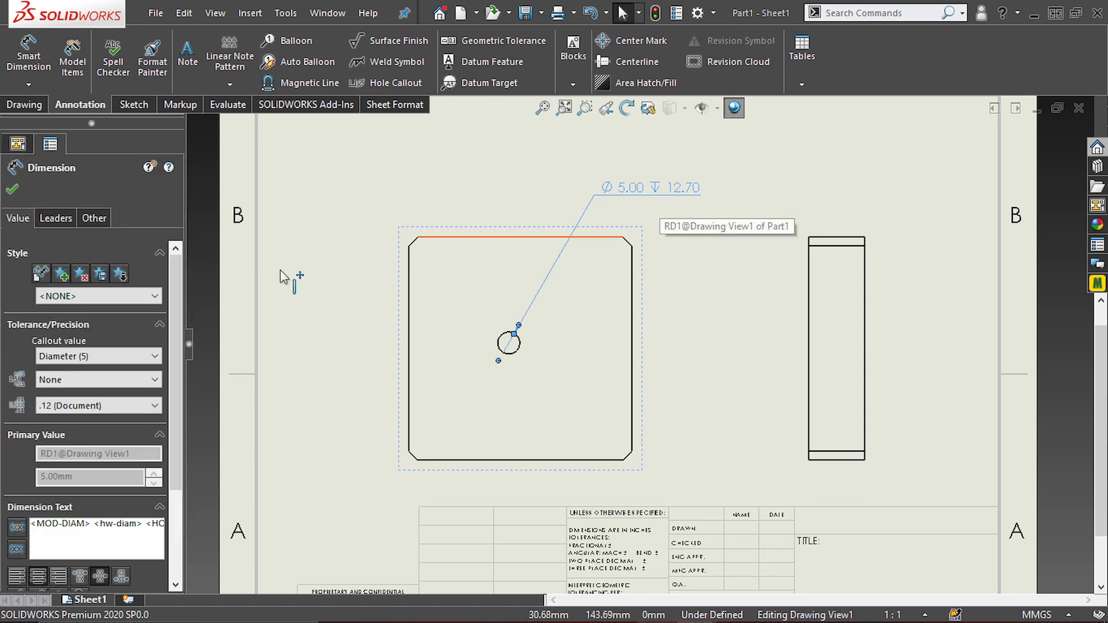
scroll(42, 402, "down", 3)
left_click_drag(185, 415, 308, 414)
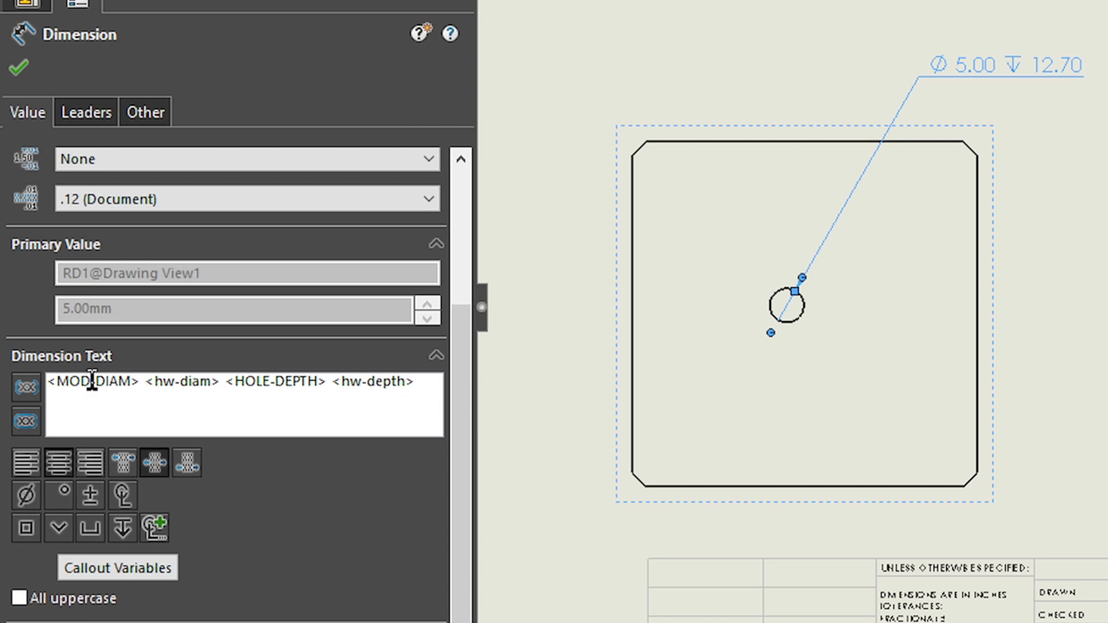
left_click(336, 381)
type("Hello world!")
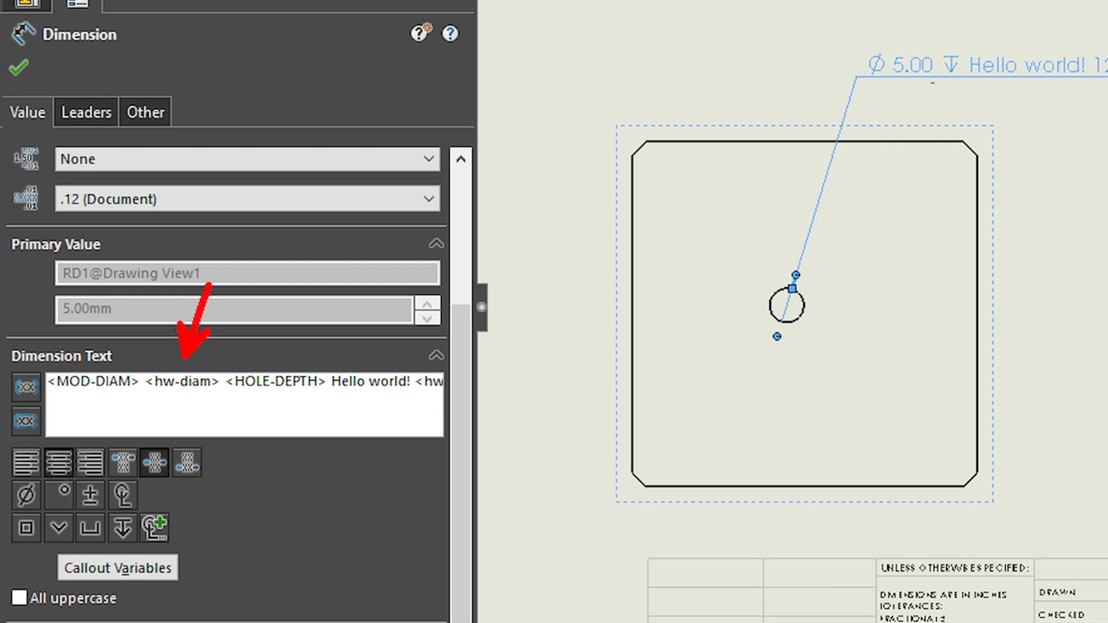
Step: Examine the <hw-depth> variable in the callout text and preview callout variables such as Count, CounterDrill Depth, Diameter and Hole Depth
left_click(439, 382)
key("ctrl+2")
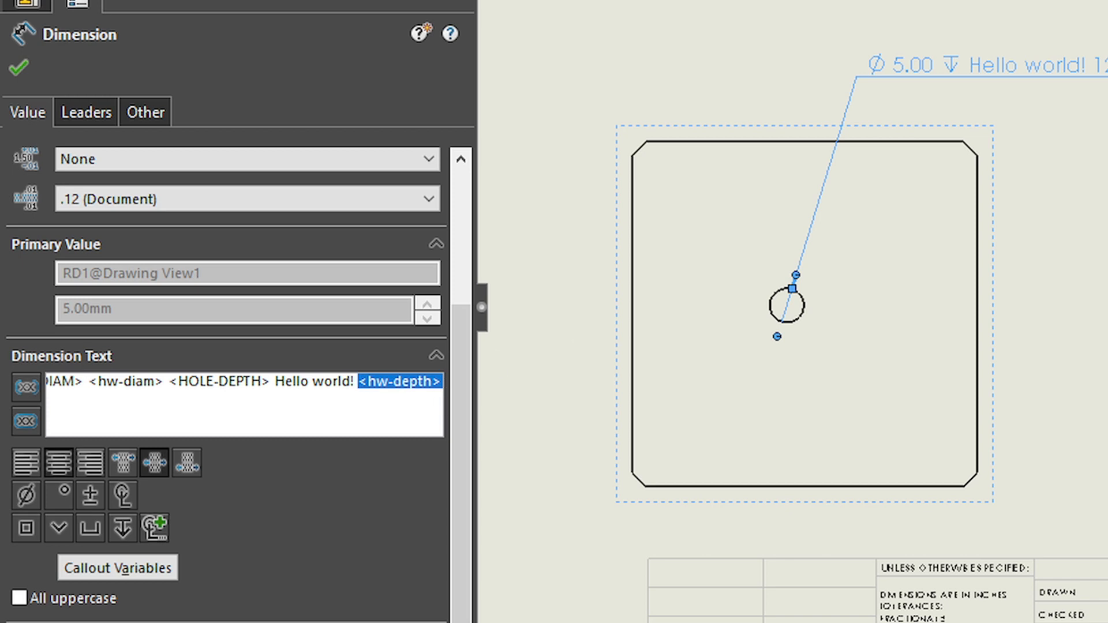
left_click_drag(226, 370, 275, 305)
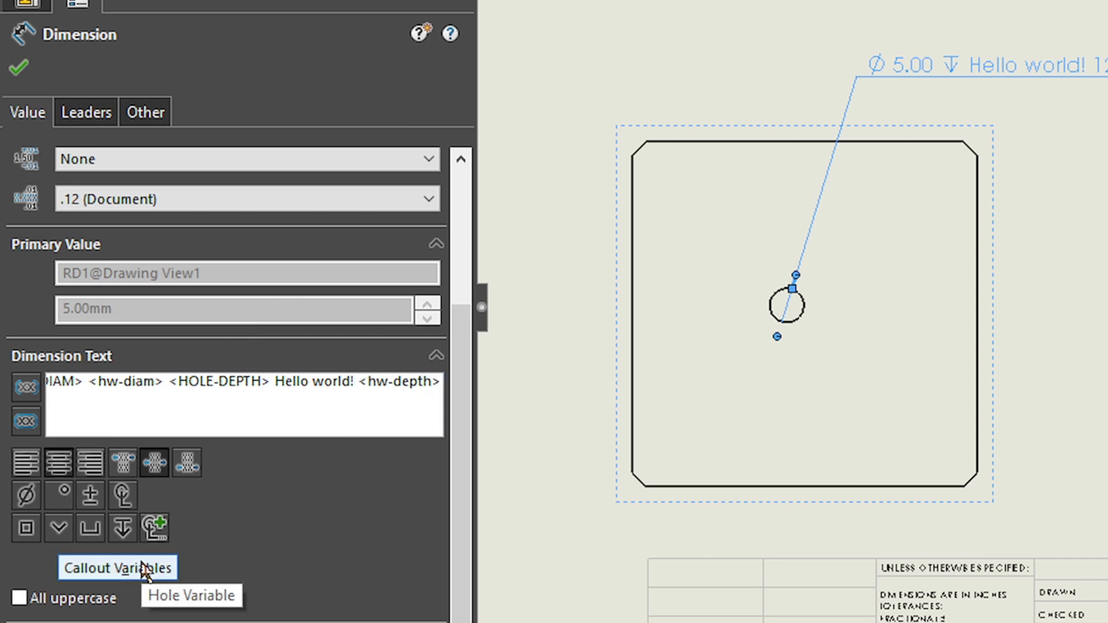
left_click(144, 569)
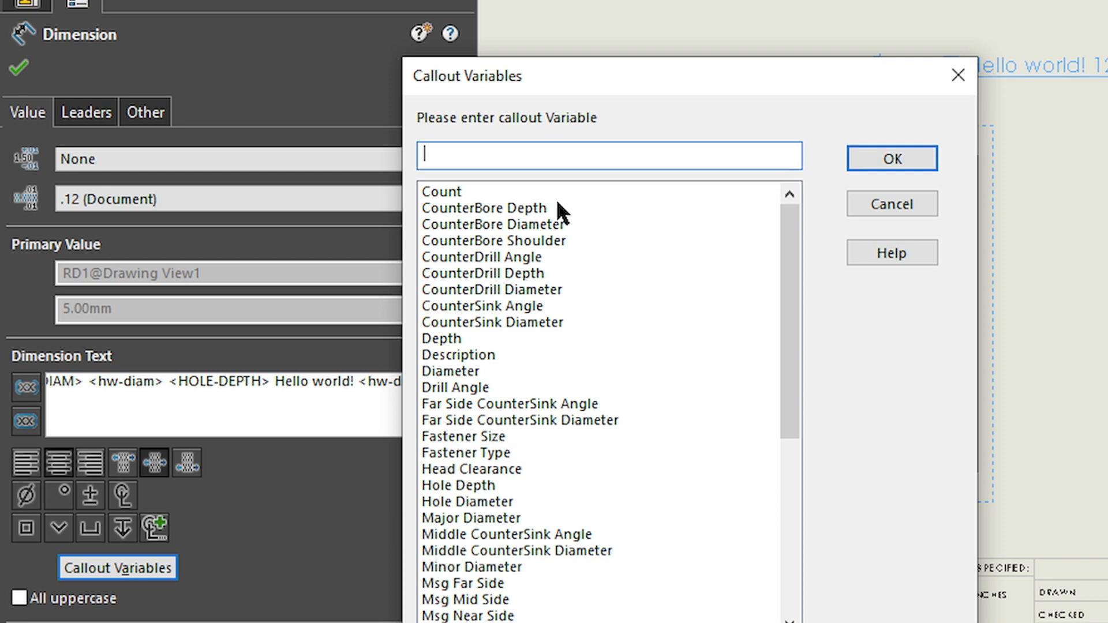
left_click(488, 193)
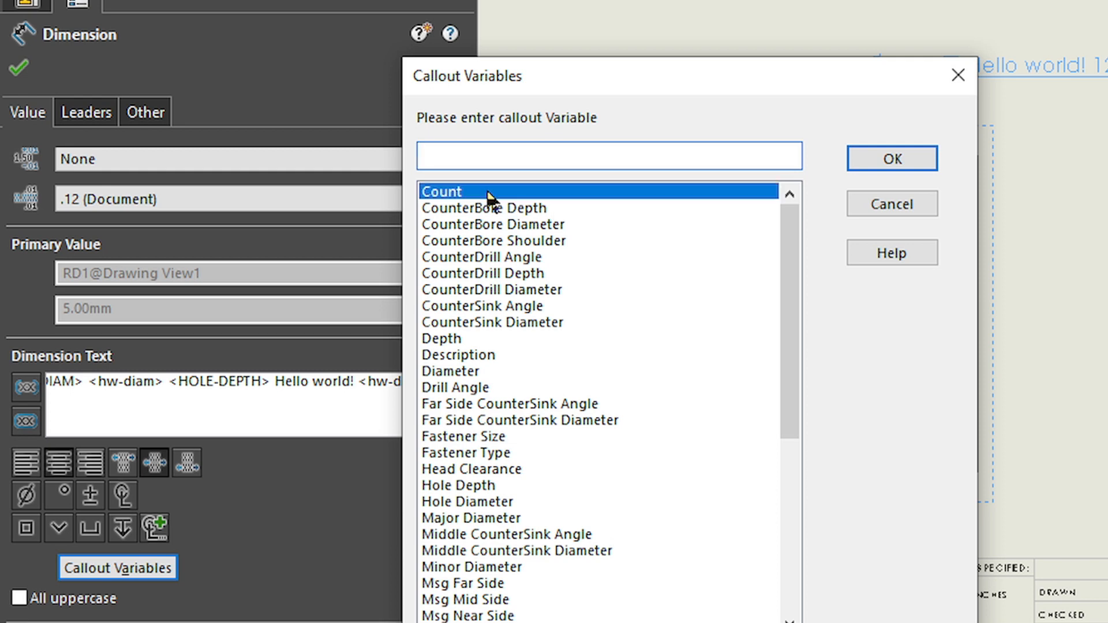
left_click(497, 273)
left_click(451, 371)
left_click(487, 485)
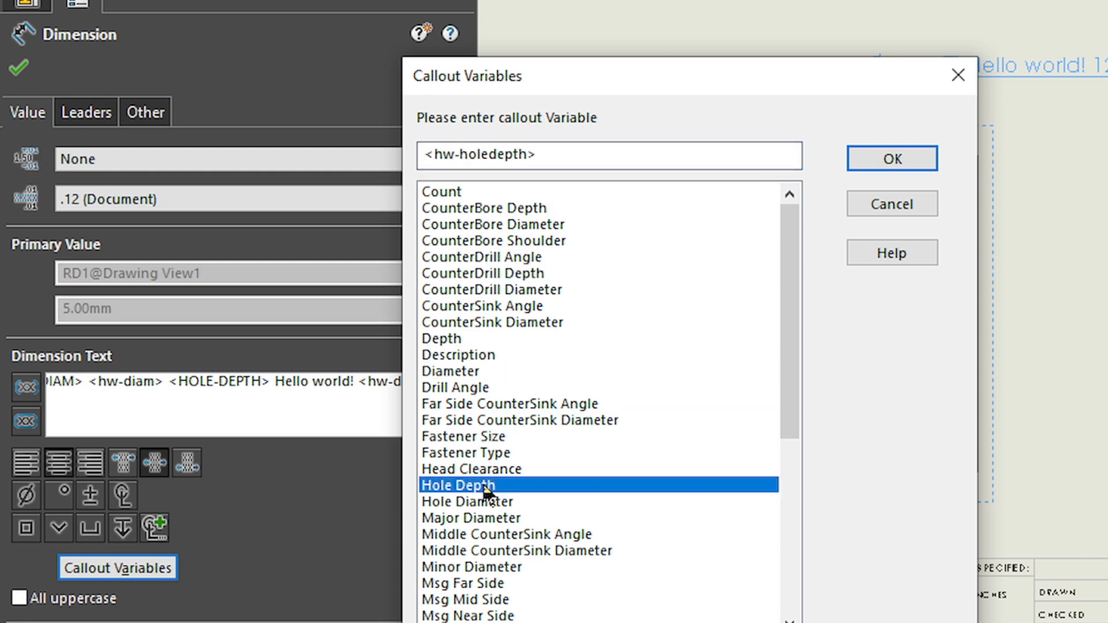
Step: Open the definition of the part's Ø5.0mm dowel hole feature to review its hole type and standard
left_click(119, 417)
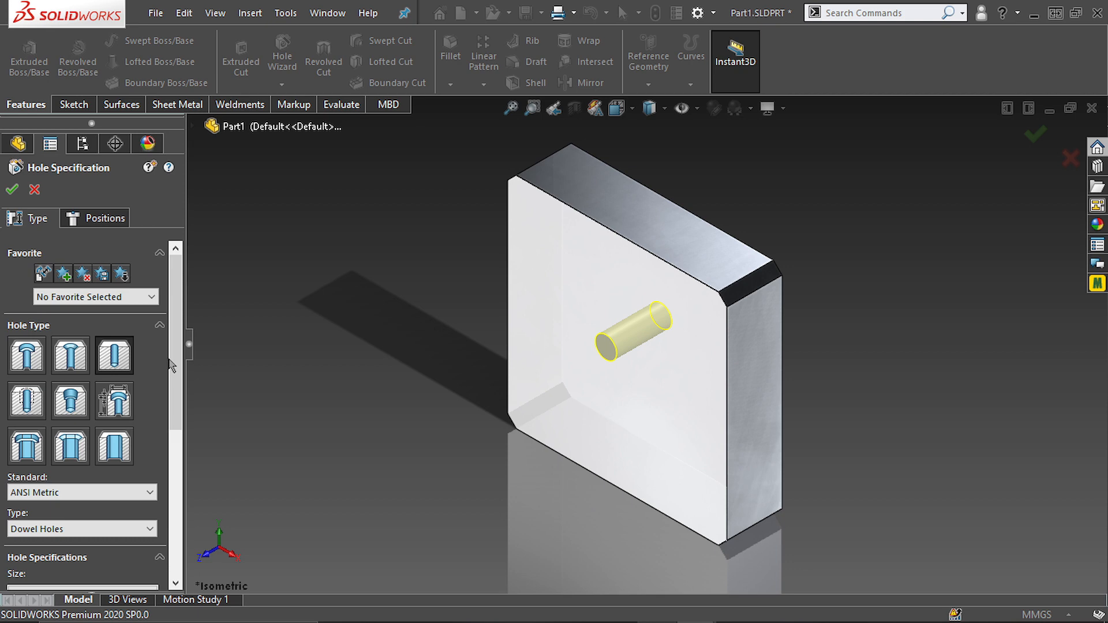
key("Return")
Step: Look up the folder of the Hole Callout Format File in the system options' file locations
left_click(697, 13)
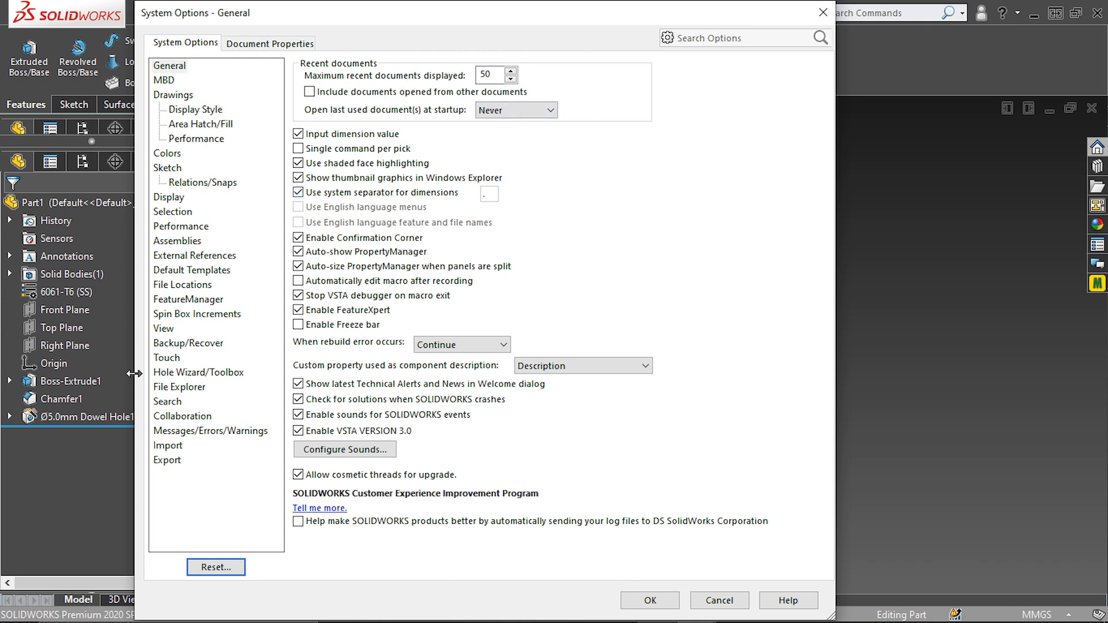
left_click(188, 286)
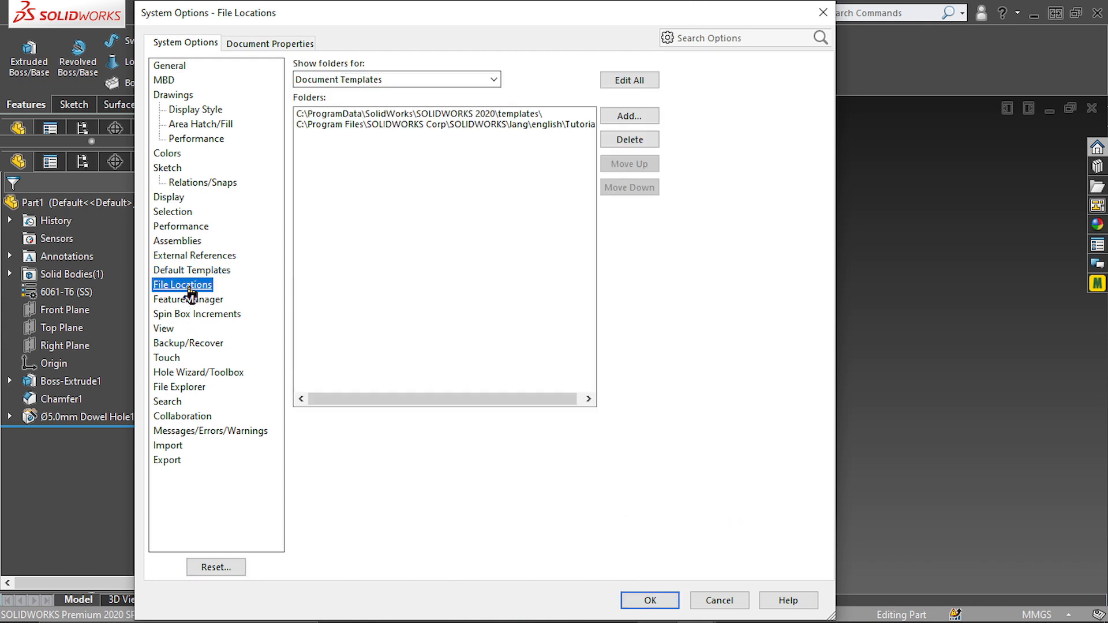
left_click(494, 79)
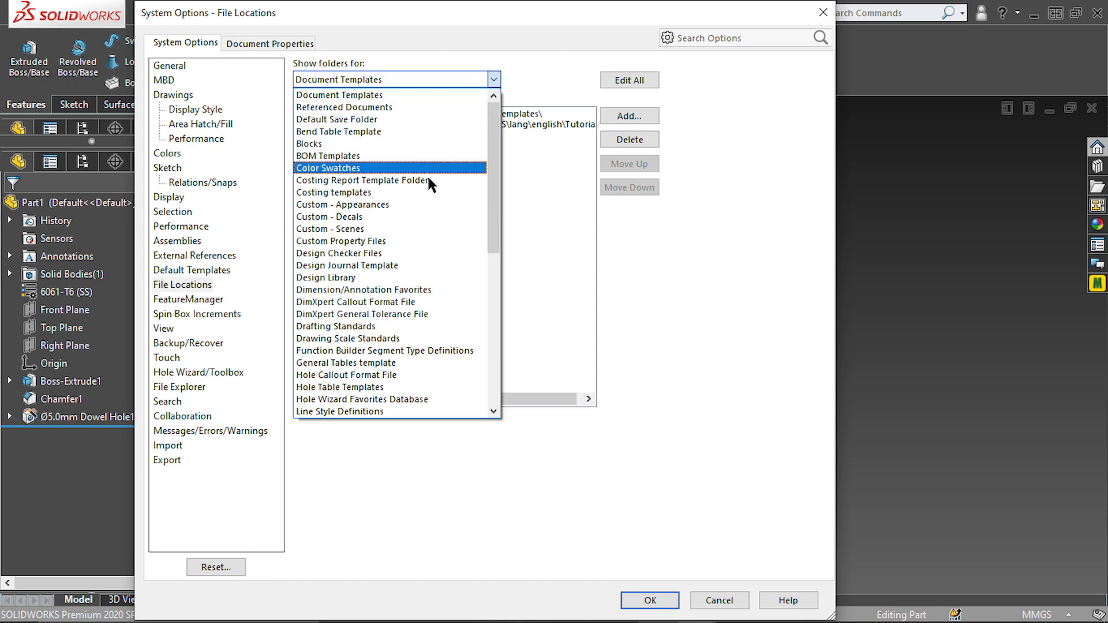
left_click(346, 375)
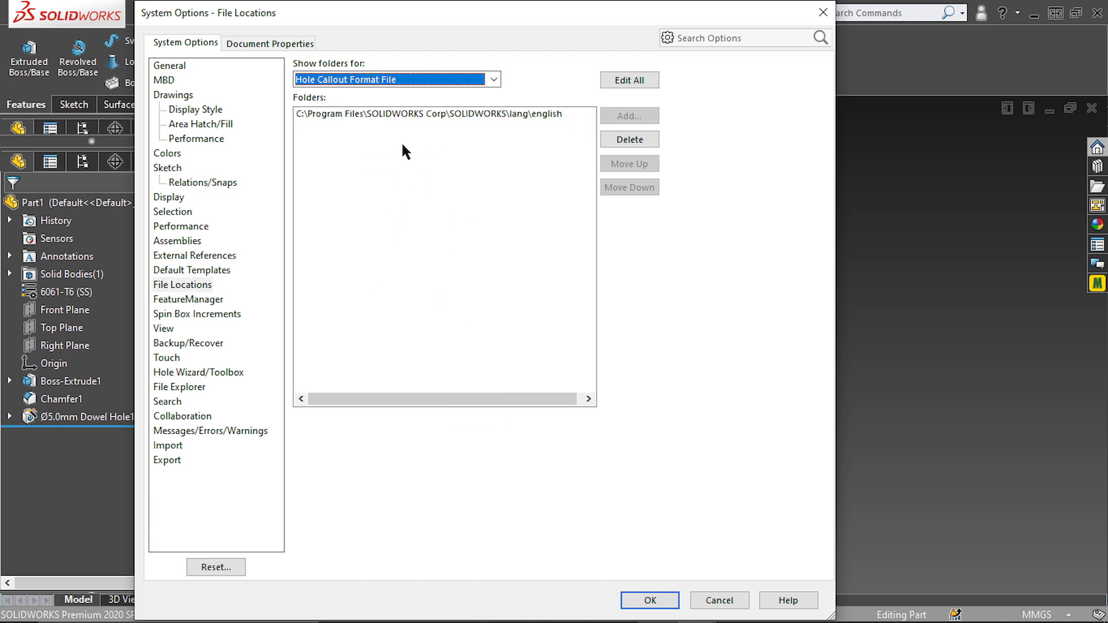
left_click(410, 119)
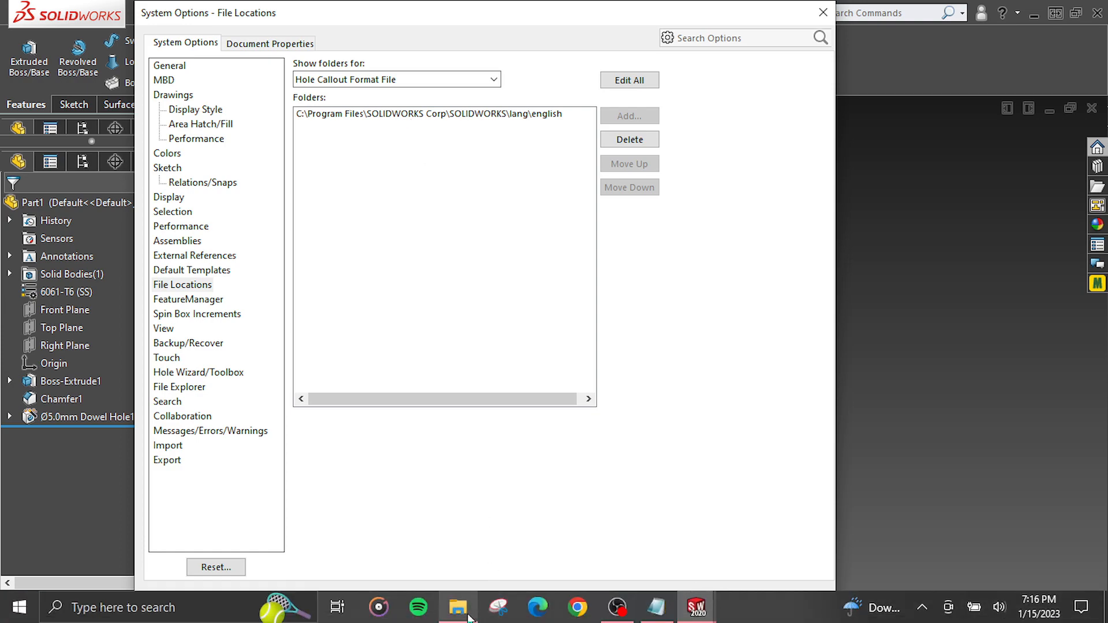
Step: Open calloutformat.txt from the english folder in File Explorer and read through to the ANSI INCH countersunk holes section
left_click(461, 609)
double_click(397, 322)
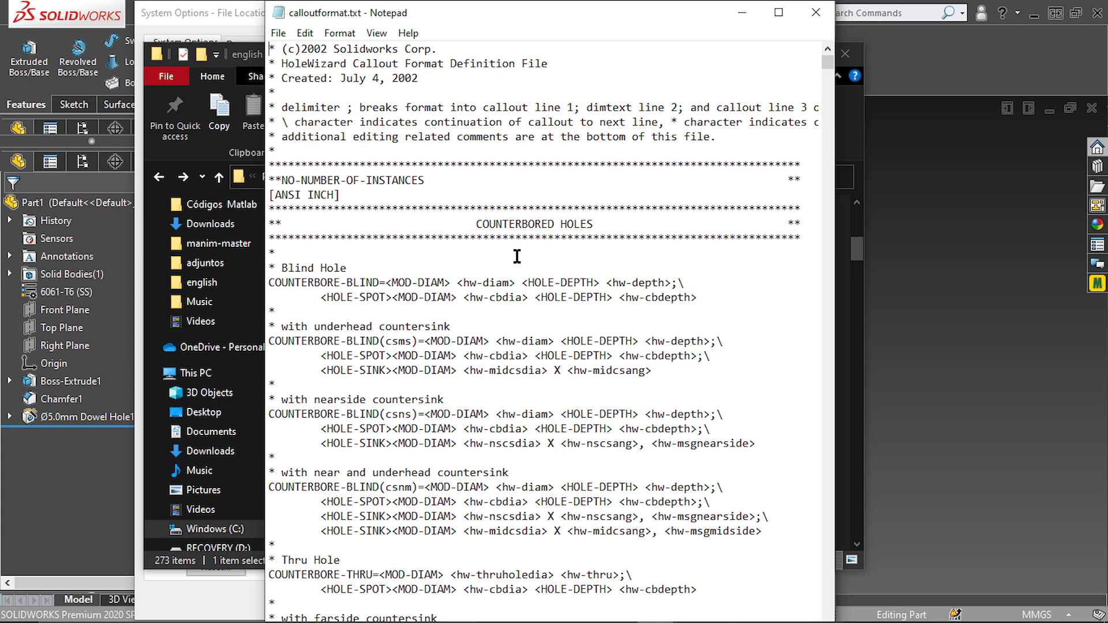
scroll(518, 257, "down", 1)
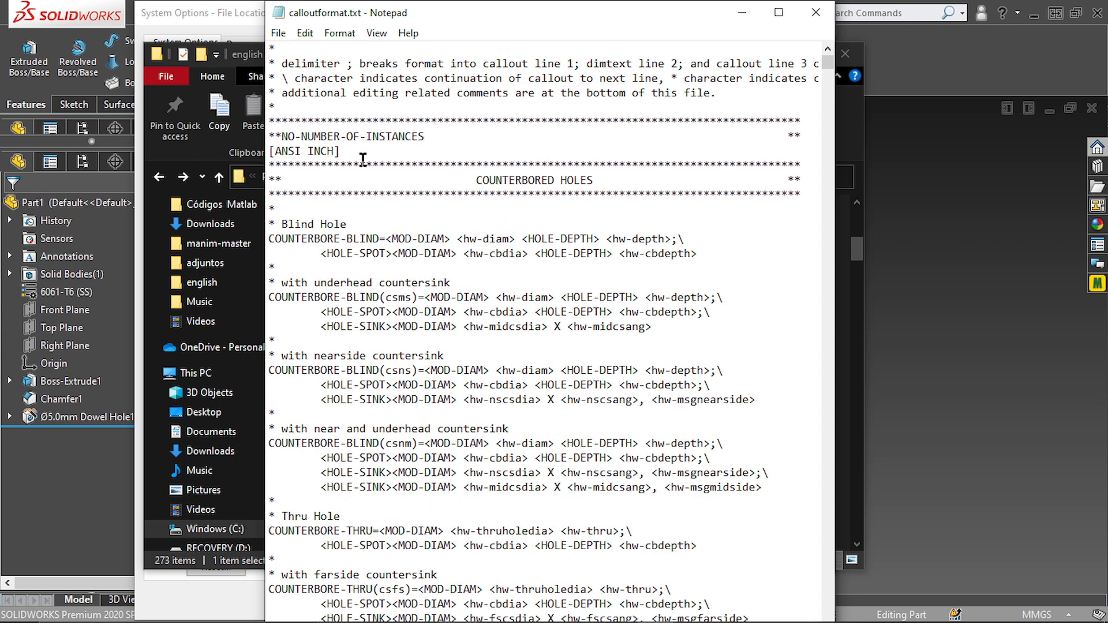
scroll(368, 173, "down", 20)
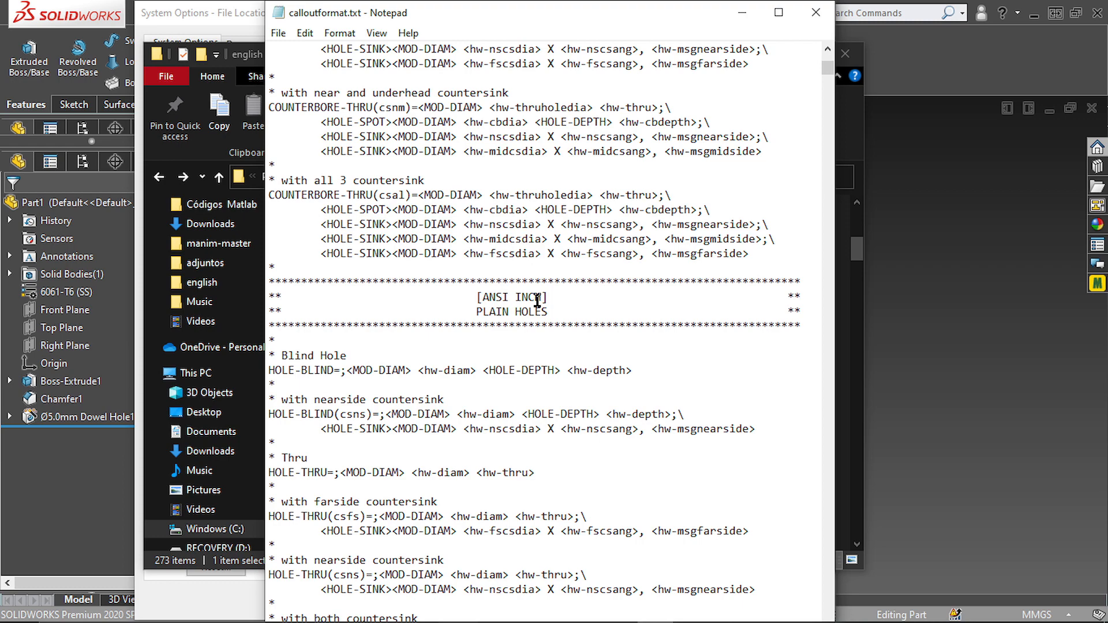
scroll(537, 299, "down", 3)
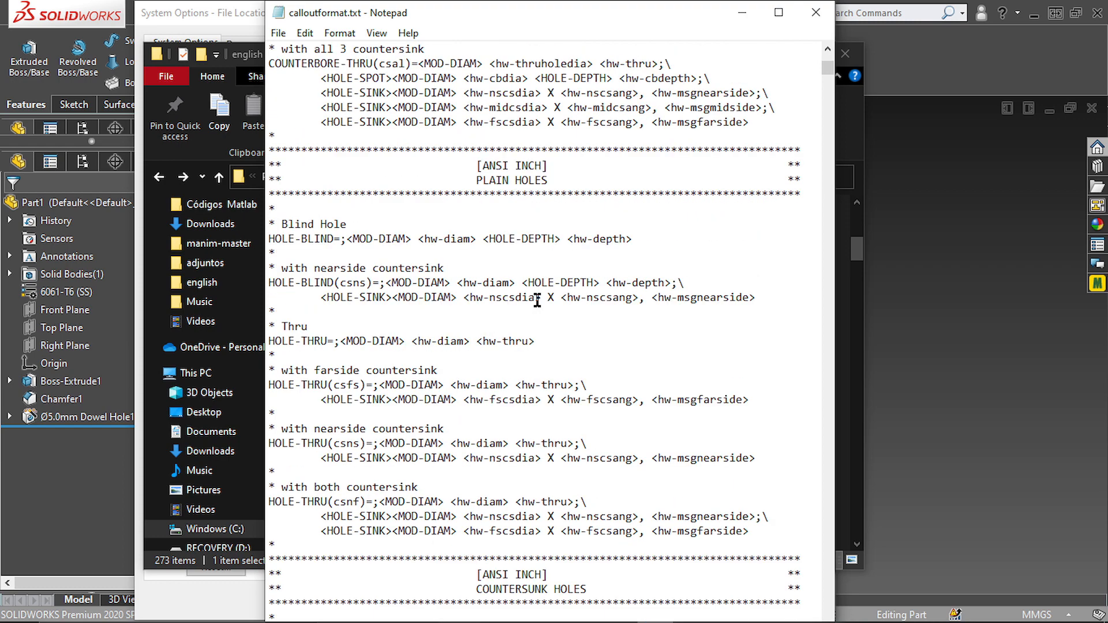
scroll(563, 392, "down", 5)
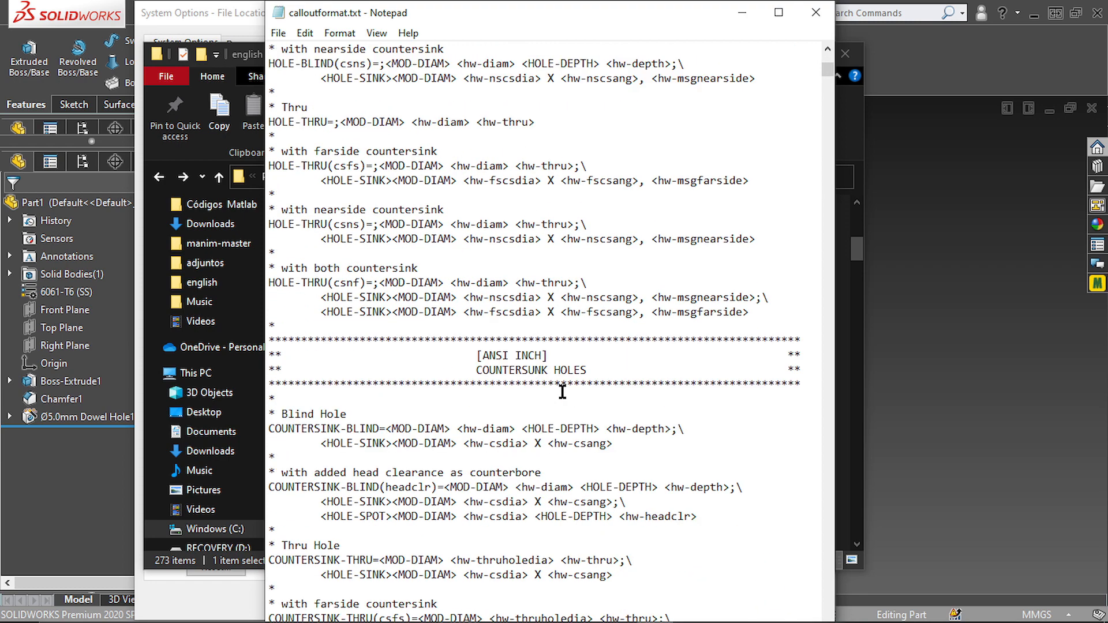
scroll(563, 392, "down", 5)
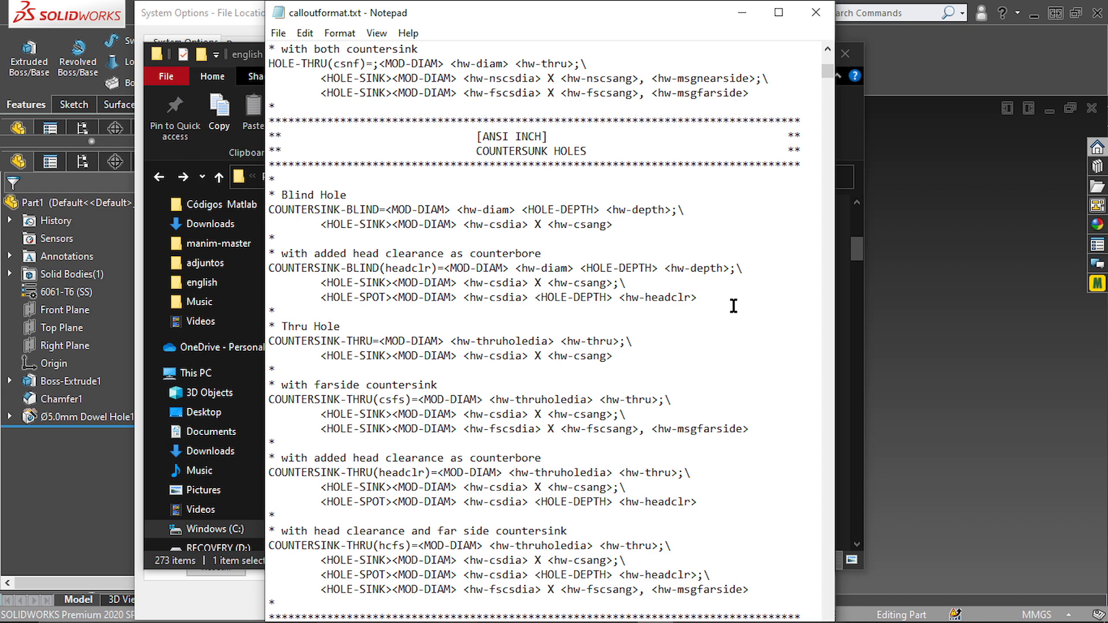
Step: Mark the blind, added head clearance and farside countersink entries on screen, and box the entry with head clearance and far side countersink
key("ctrl+2")
left_click_drag(349, 137, 331, 179)
left_click_drag(538, 207, 507, 246)
left_click_drag(436, 323, 402, 375)
scroll(733, 448, "down", 2)
key("ctrl+2")
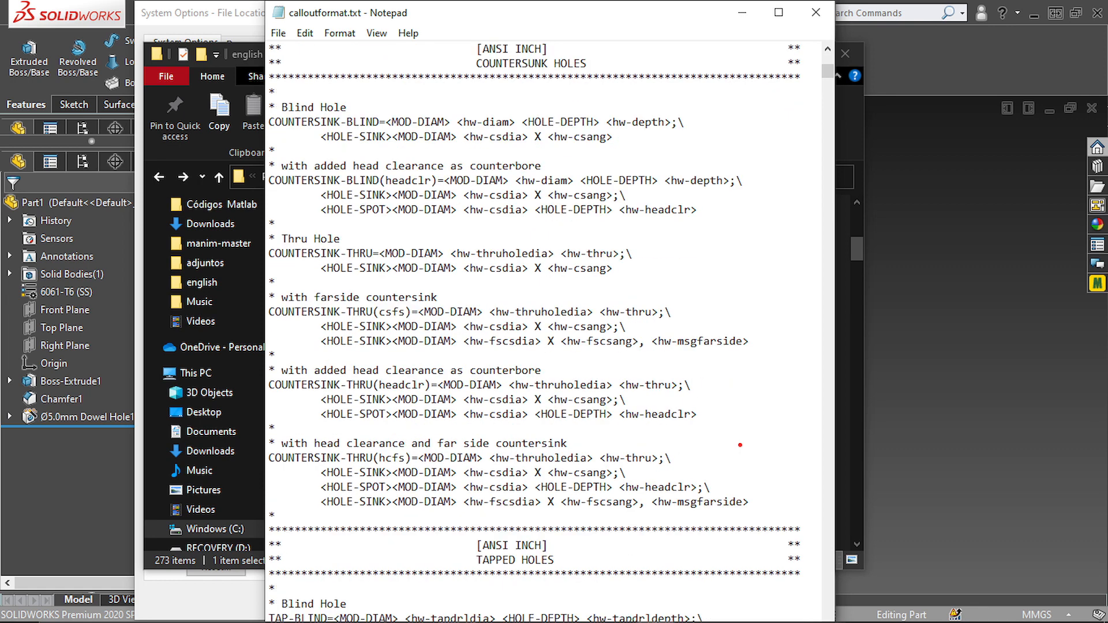
left_click_drag(266, 439, 786, 522, "ctrl")
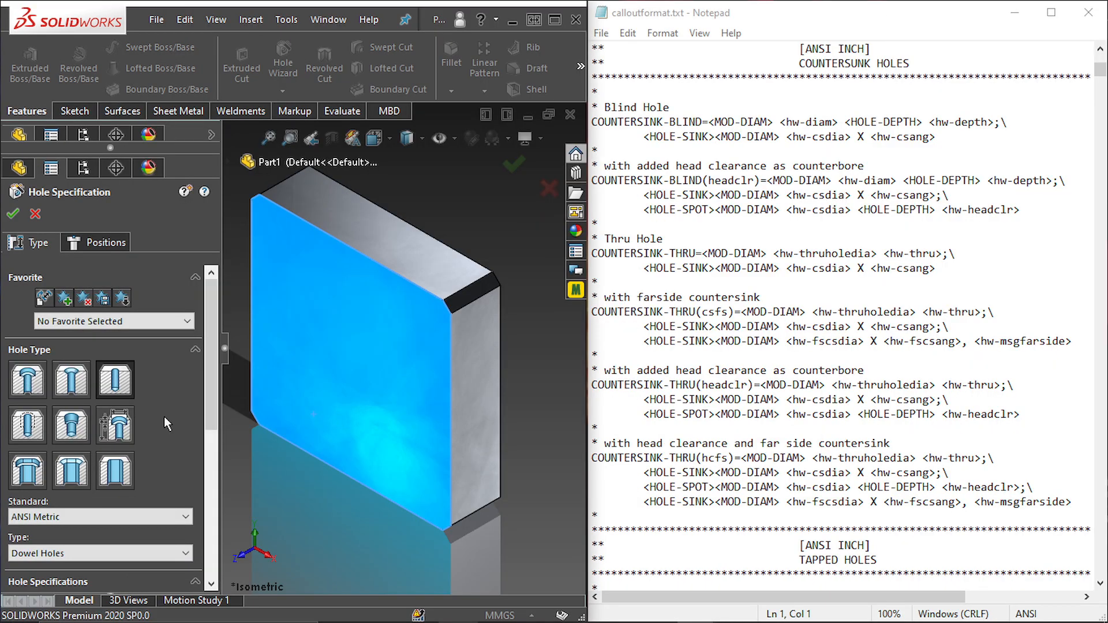
Step: In the SOLIDWORKS hole specification, set the standard to ANSI Inch and the hole type to countersink
scroll(164, 417, "down", 3)
left_click(164, 430)
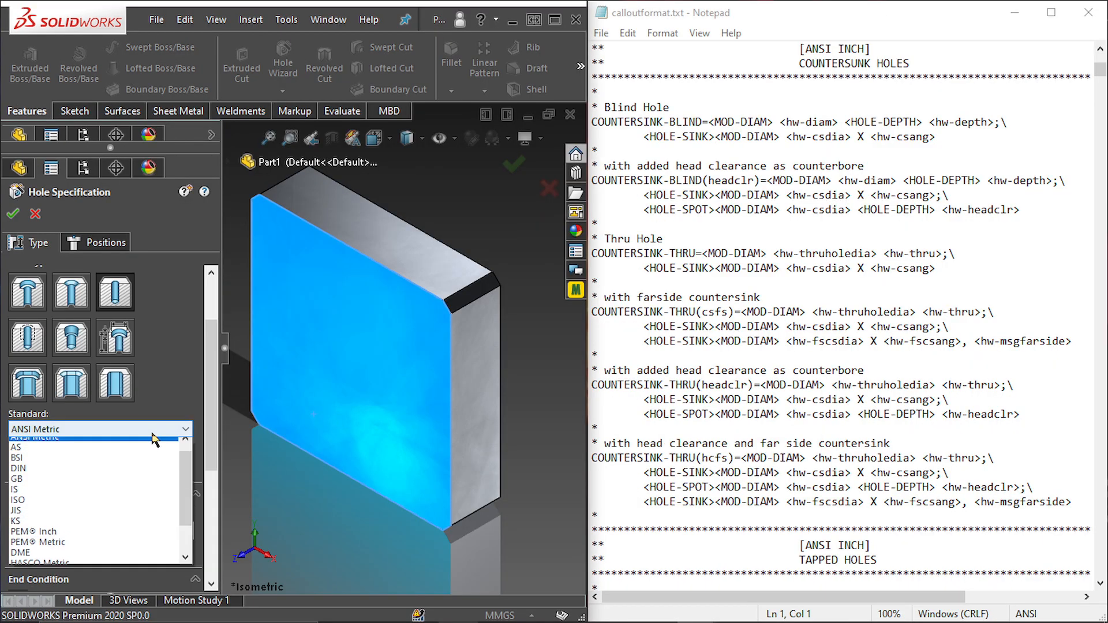
scroll(127, 458, "up", 2)
left_click(122, 445)
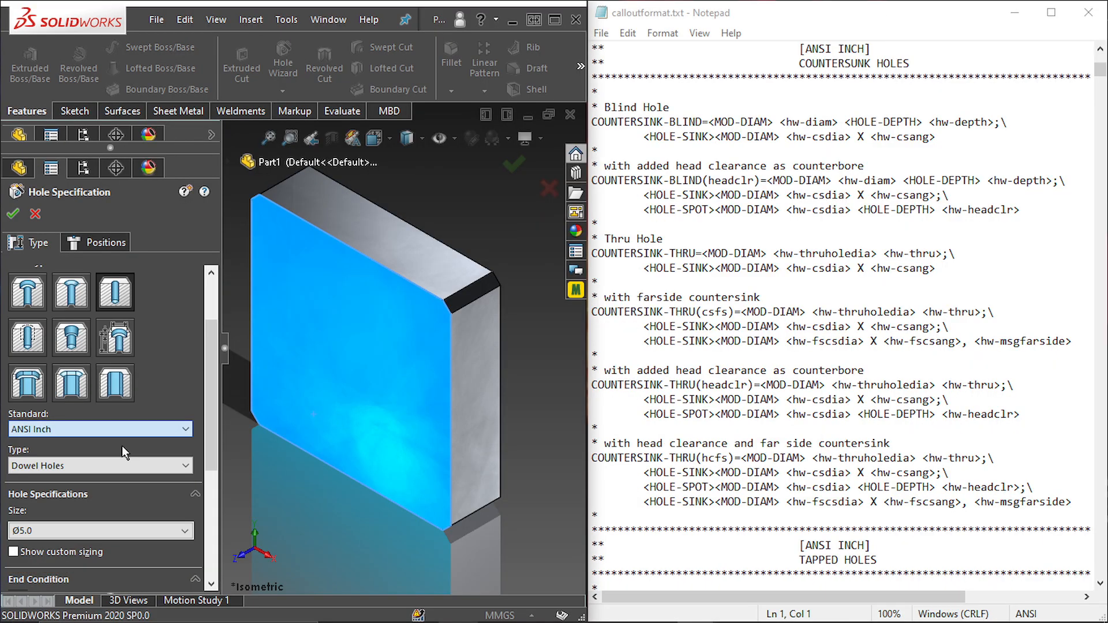
left_click(79, 304)
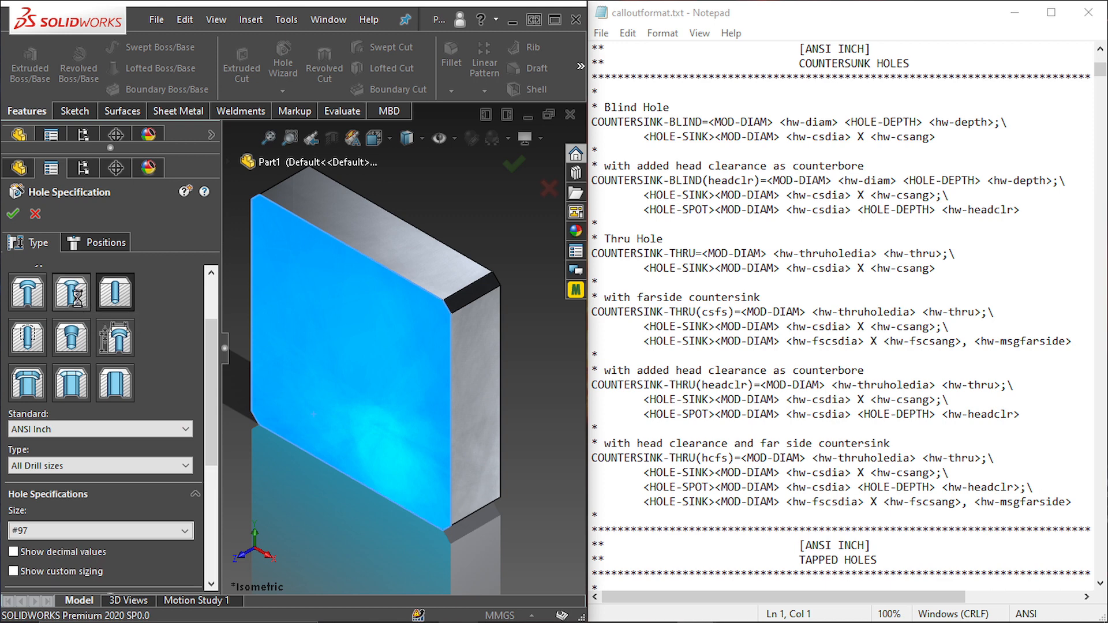
Step: Choose Flat Head Screw (100) as the countersunk hole's screw type
scroll(159, 328, "up", 3)
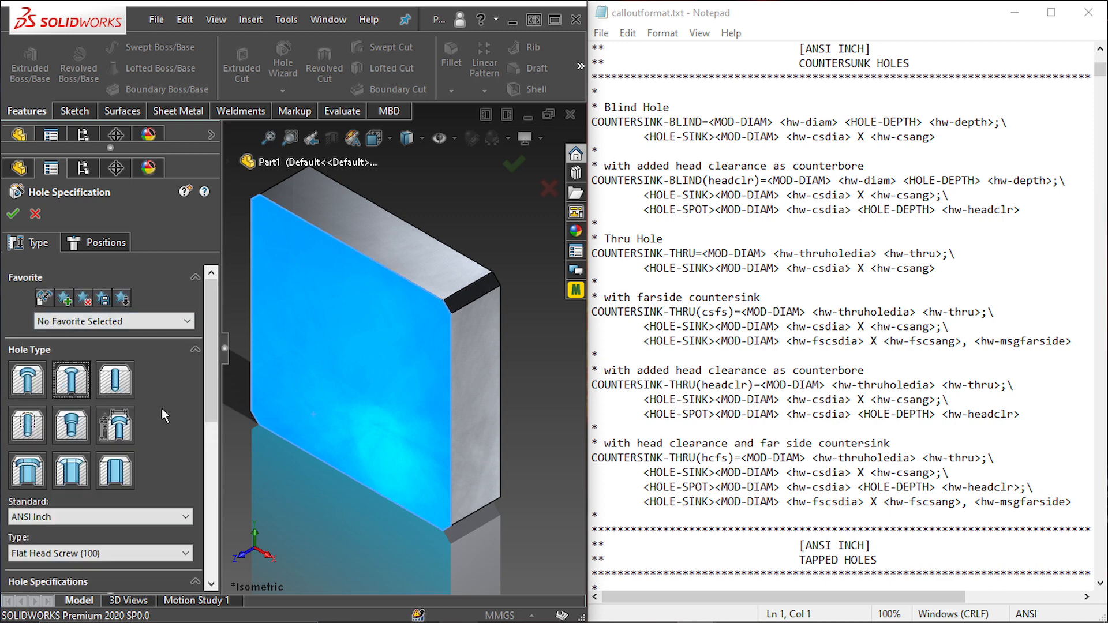
scroll(161, 412, "down", 2)
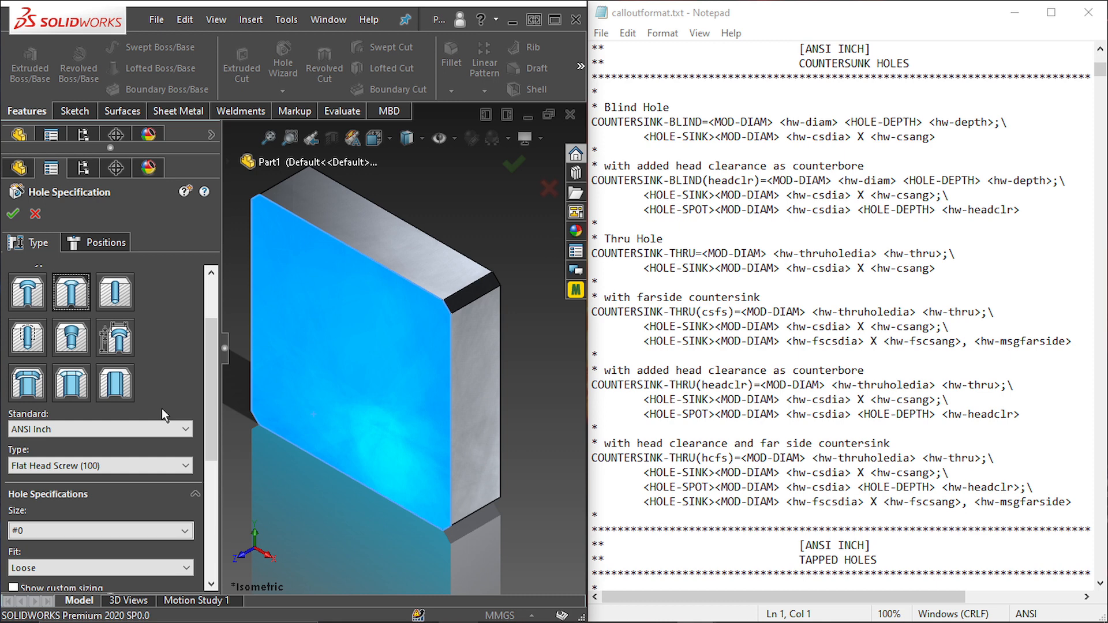
scroll(162, 408, "down", 2)
left_click(92, 379)
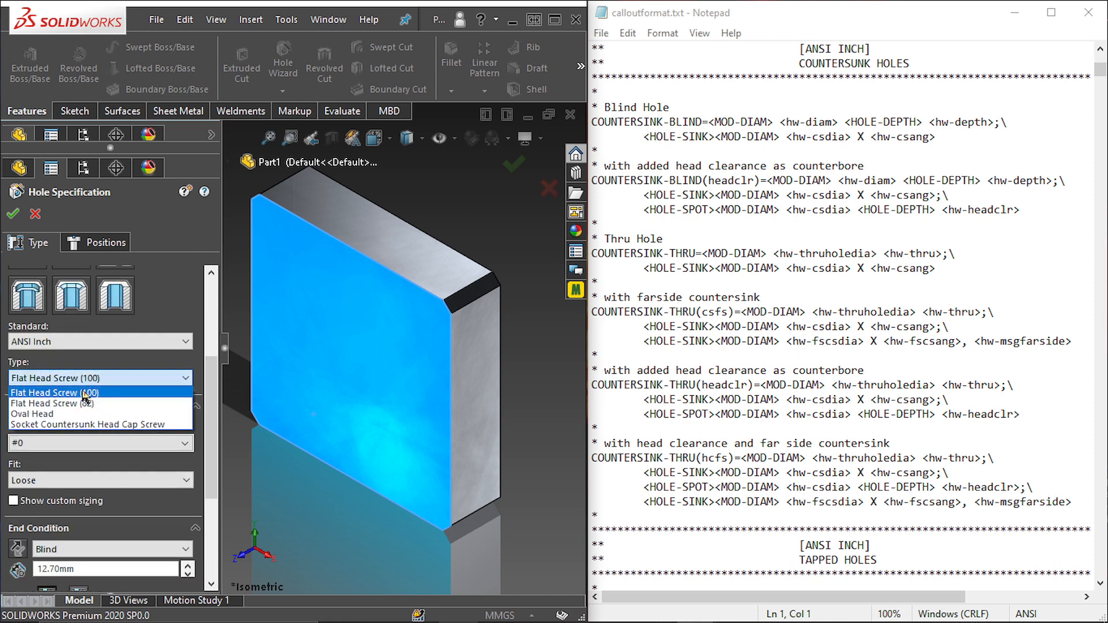
left_click(87, 393)
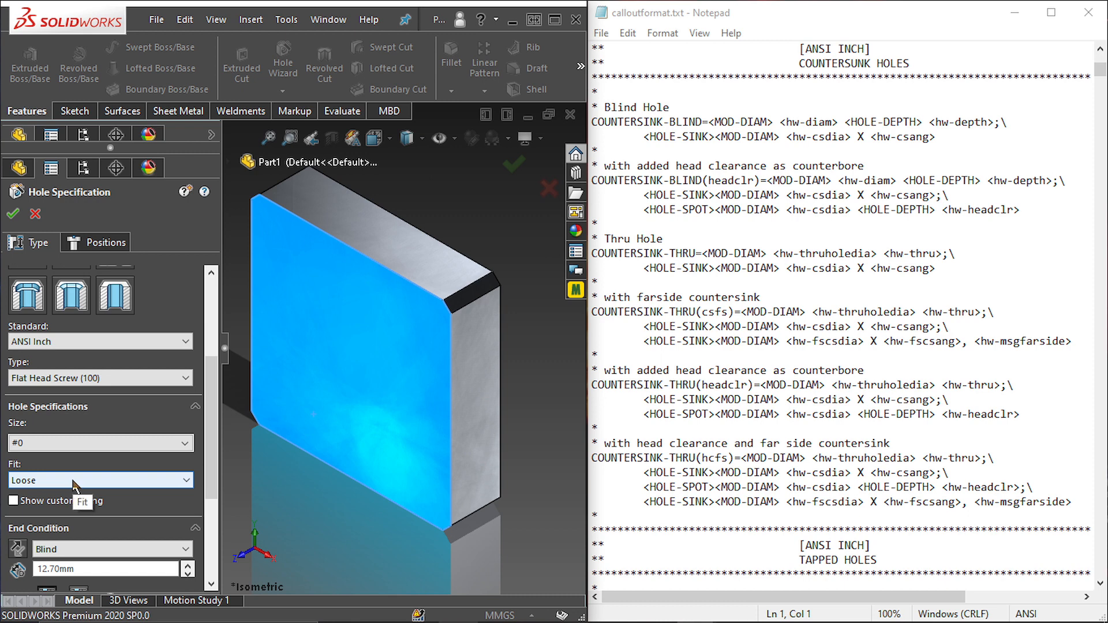
Step: Show custom sizing for the countersunk hole and review its dimensions, end condition and head clearance option
left_click(13, 503)
scroll(206, 469, "down", 3)
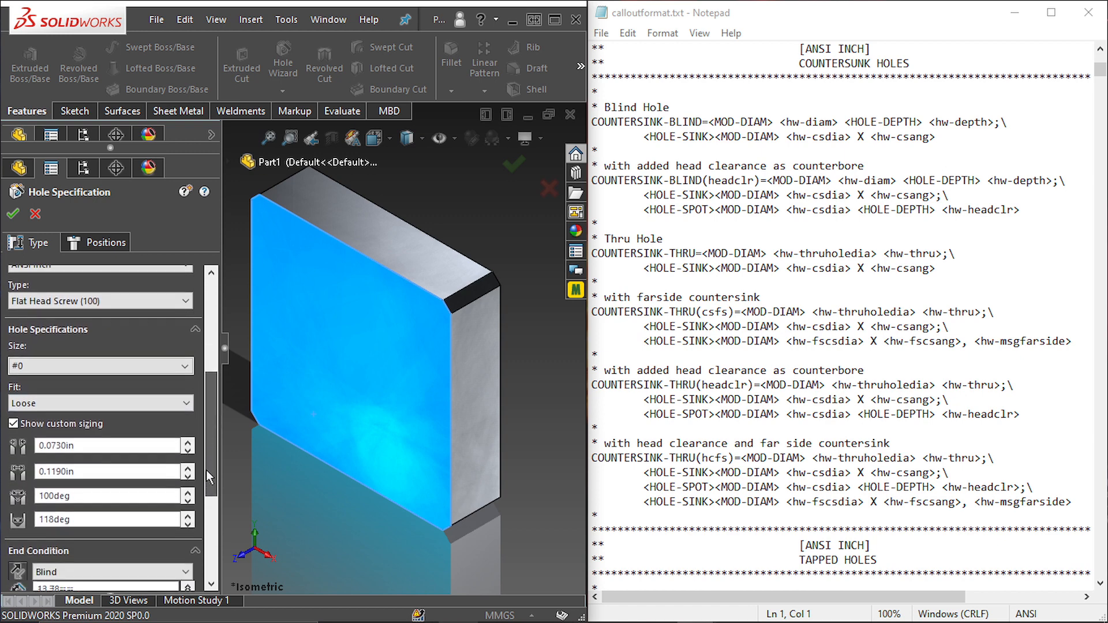
scroll(207, 477, "down", 1)
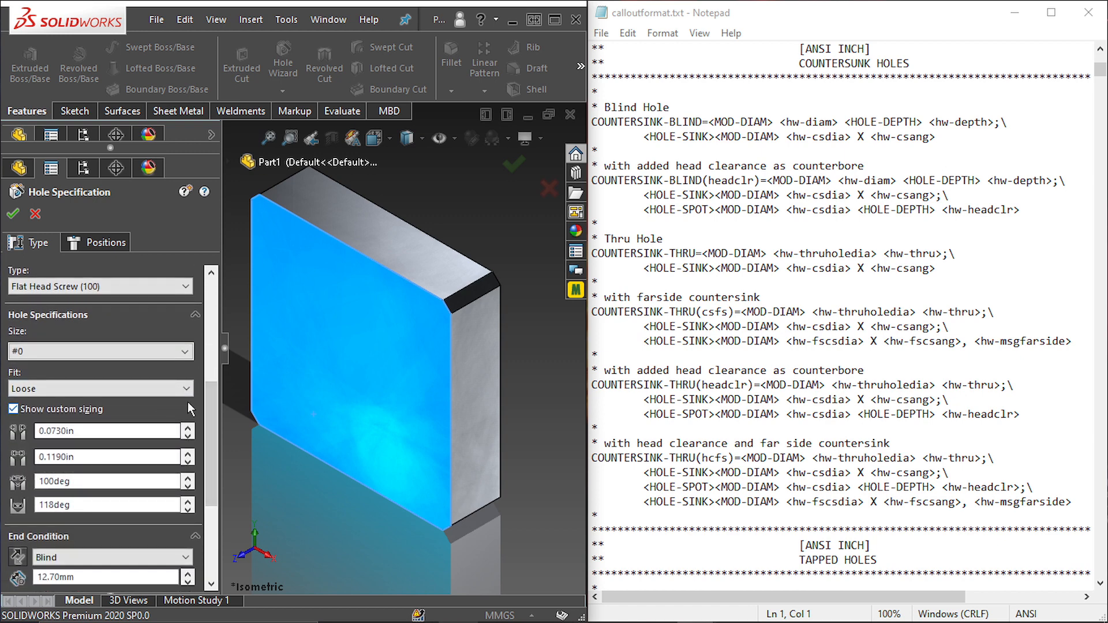
left_click_drag(212, 407, 206, 485)
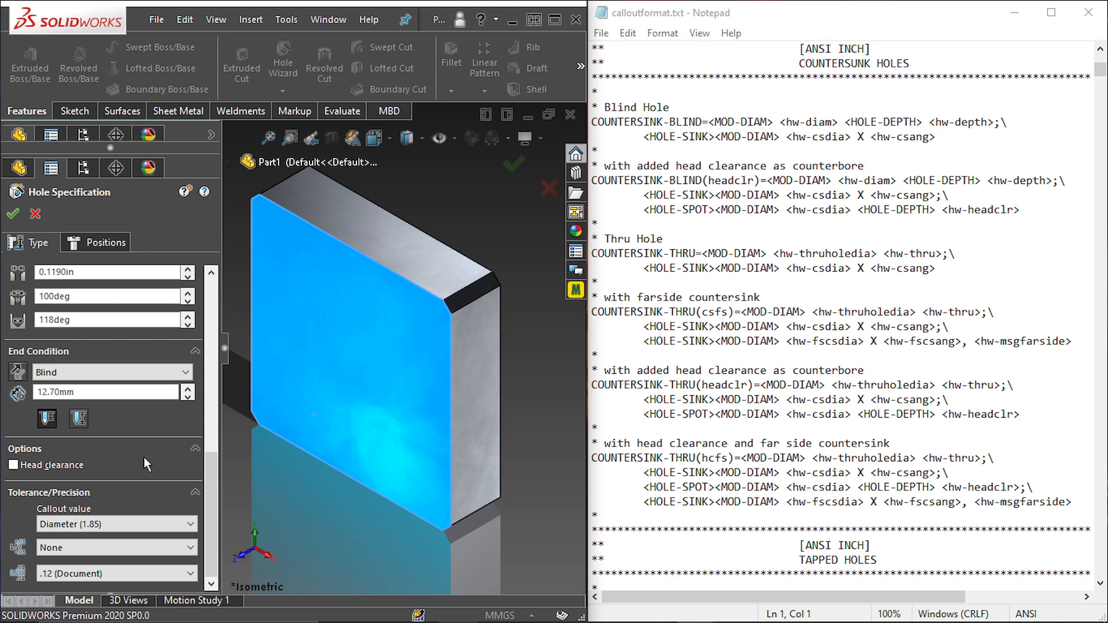
Step: Show the end condition choices, point arrows at the blind and thru countersink entries in the callout file, and clear the marks
left_click(115, 373)
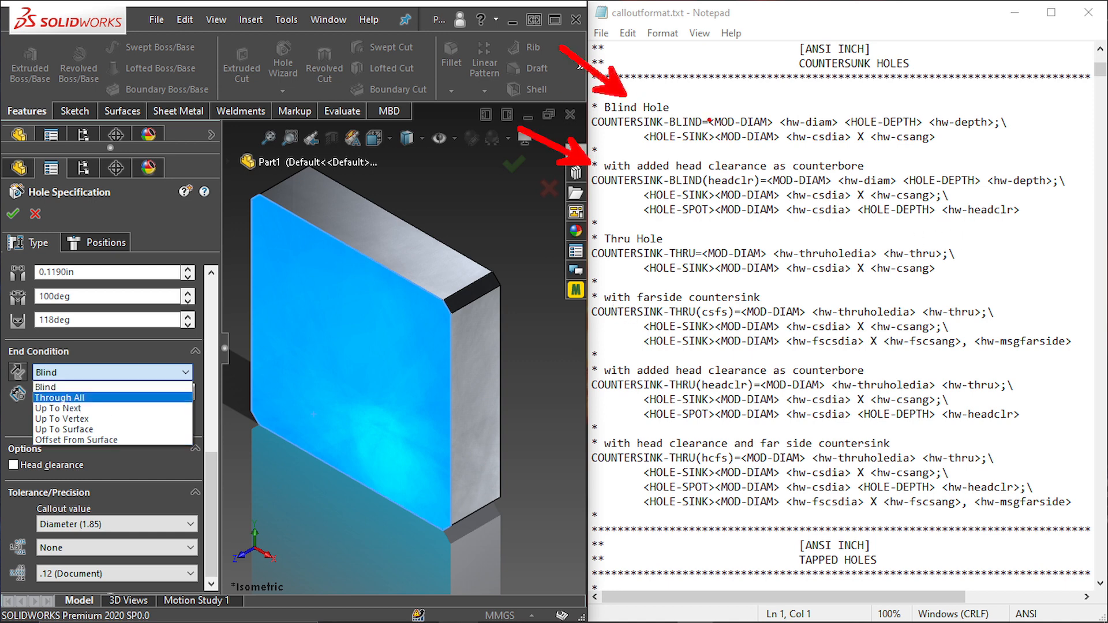
left_click_drag(693, 110, 706, 83, "ctrl+shift")
left_click_drag(691, 168, 716, 134, "ctrl+shift")
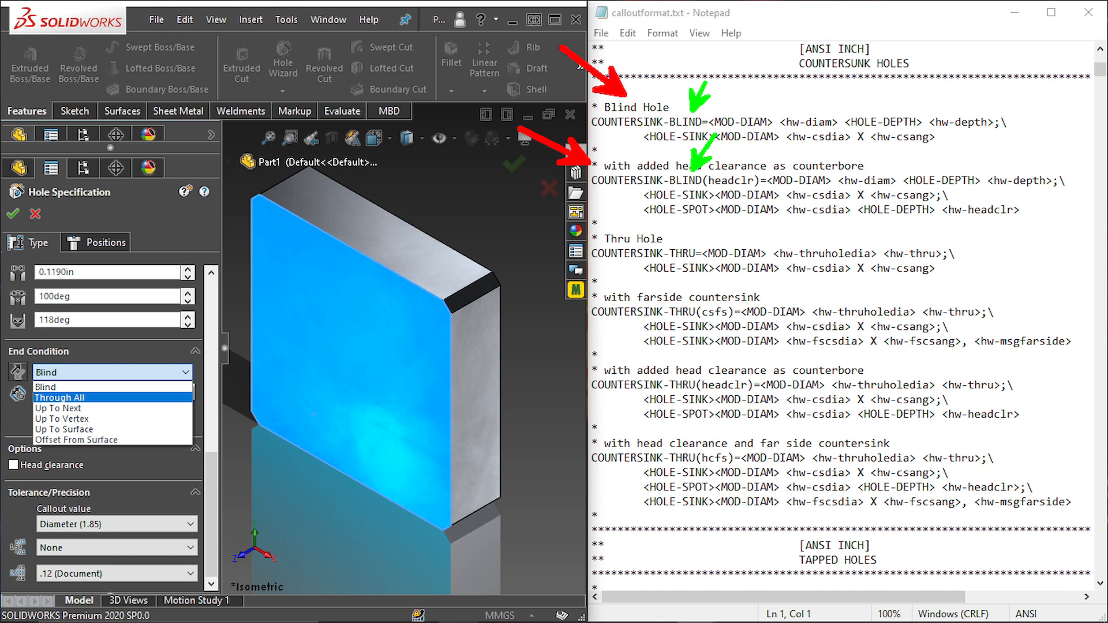
left_click_drag(689, 243, 710, 218, "ctrl+shift")
left_click_drag(698, 307, 719, 276, "ctrl+shift")
left_click_drag(703, 372, 728, 345, "ctrl+shift")
left_click_drag(687, 448, 713, 414, "ctrl+shift")
key("e")
key("Escape")
Step: Set the countersunk hole's end condition to Through All and enable head clearance and far side countersink
left_click(133, 373)
left_click(134, 398)
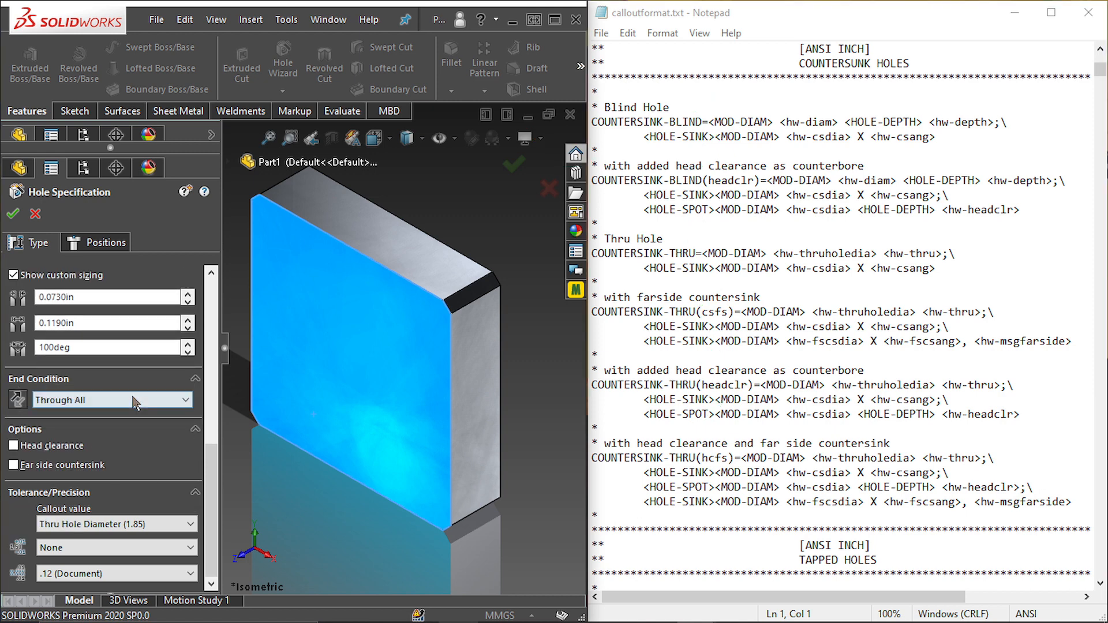
left_click(81, 448)
scroll(212, 455, "down", 1)
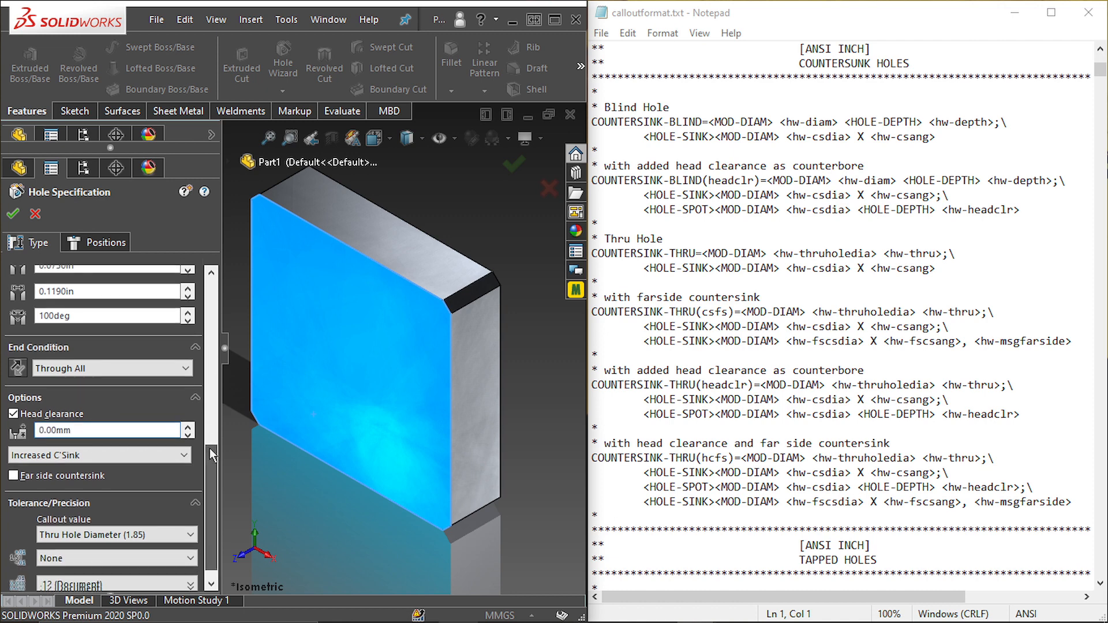
left_click(57, 471)
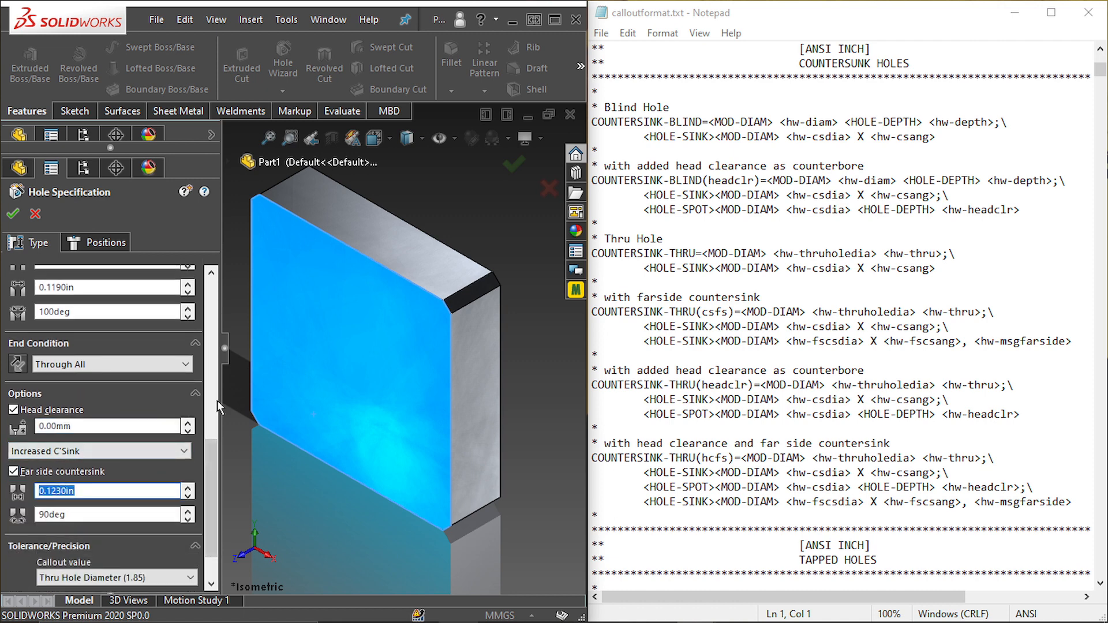
scroll(212, 452, "down", 1)
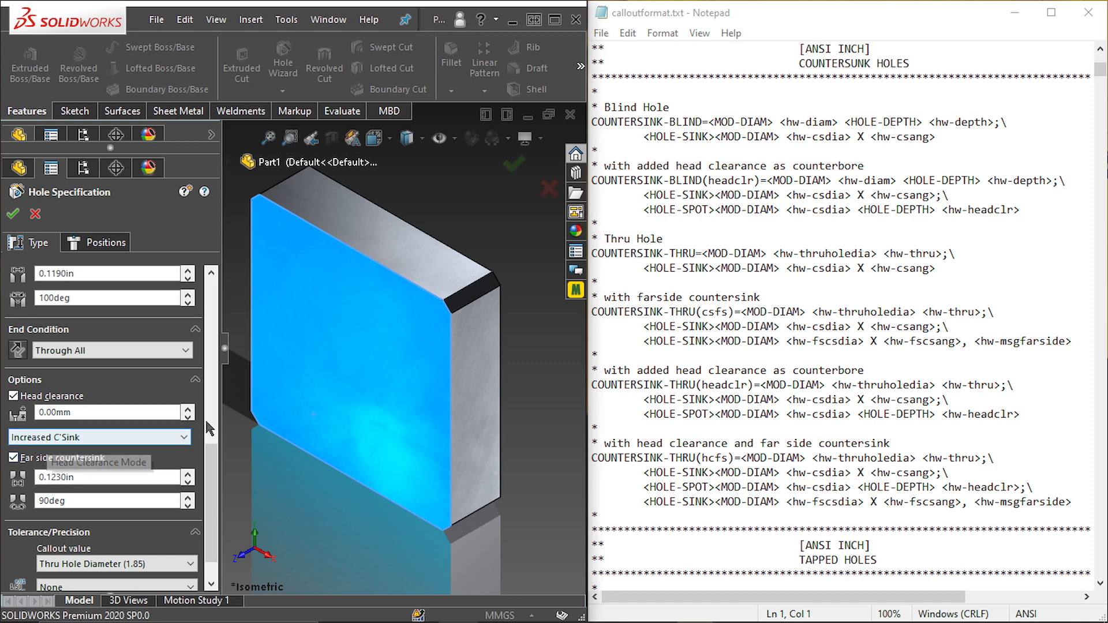
scroll(206, 453, "down", 1)
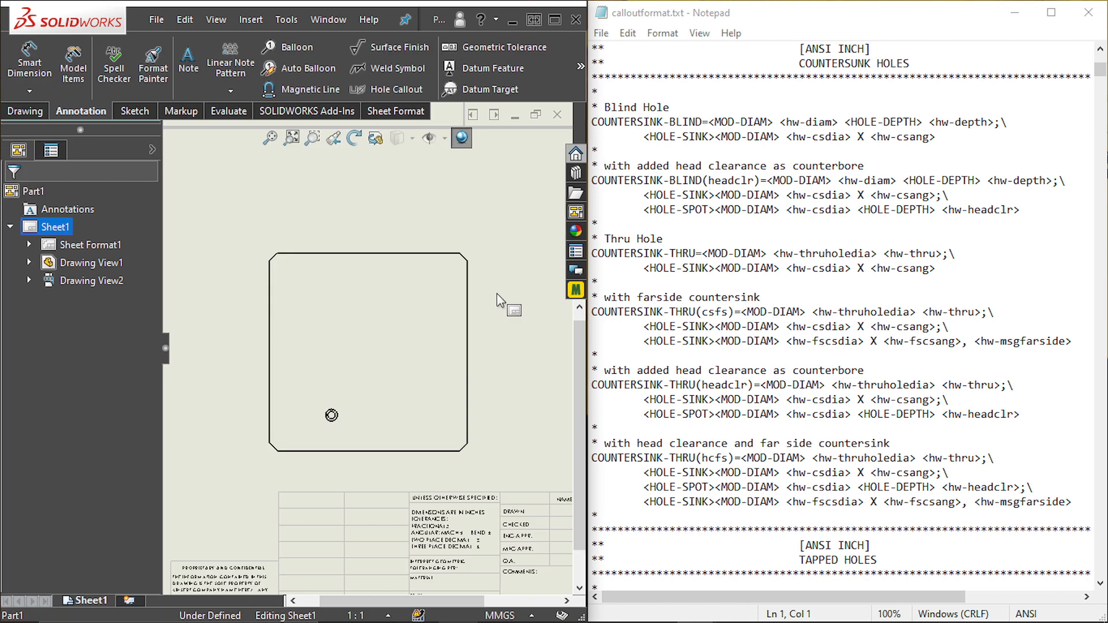
Step: Add a hole callout above the plate for the countersunk hole in the drawing and review its full dimension text variables
left_click(332, 416)
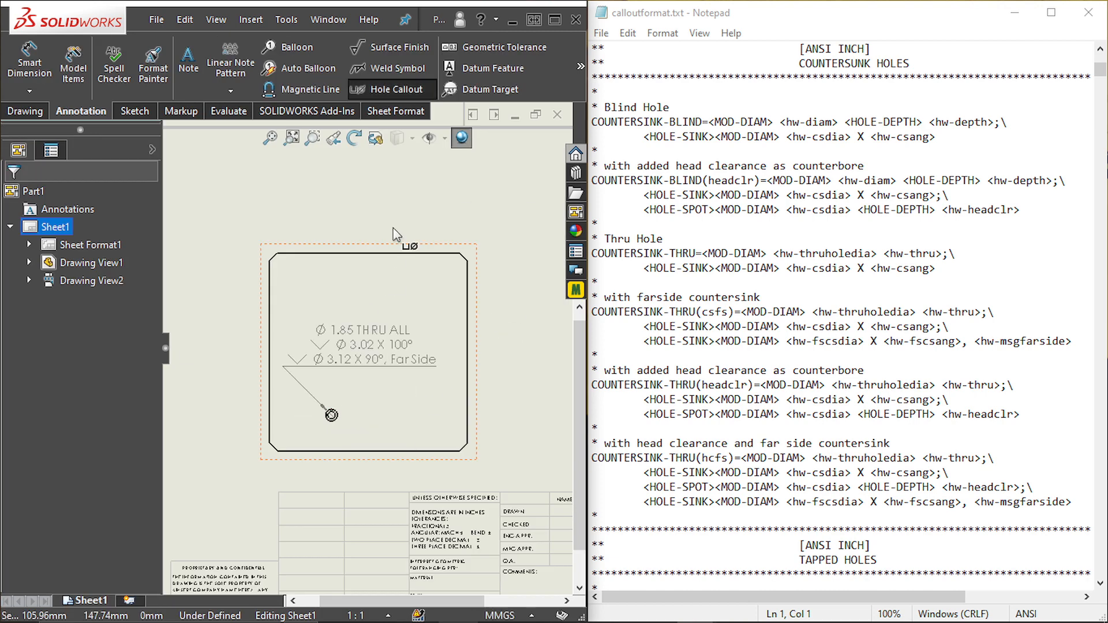
left_click(403, 216)
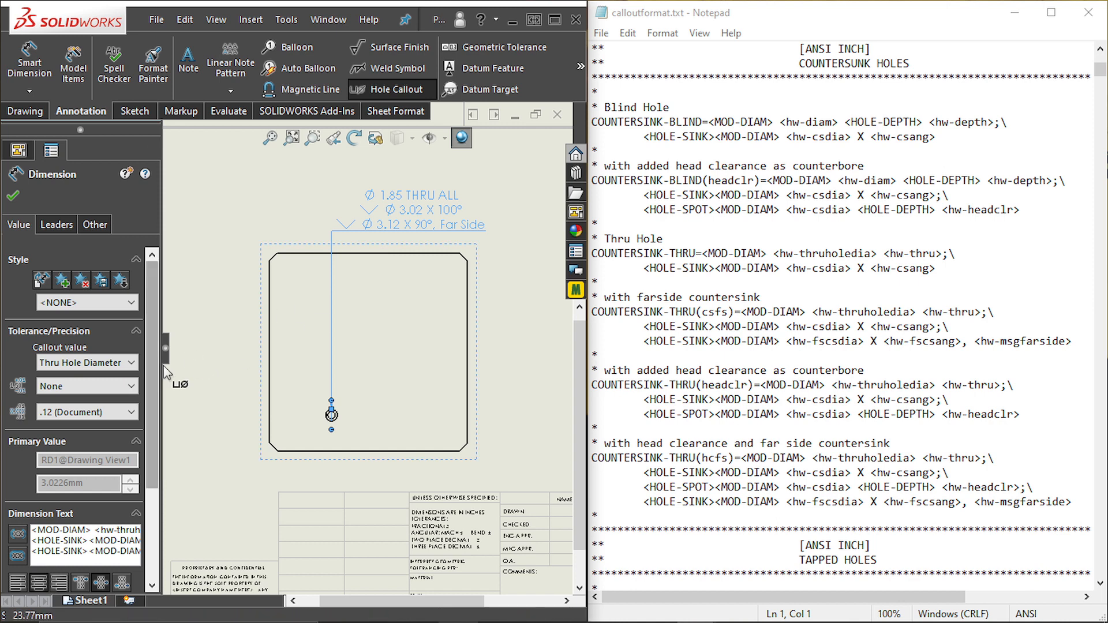
left_click_drag(163, 373, 404, 384)
scroll(362, 455, "down", 2)
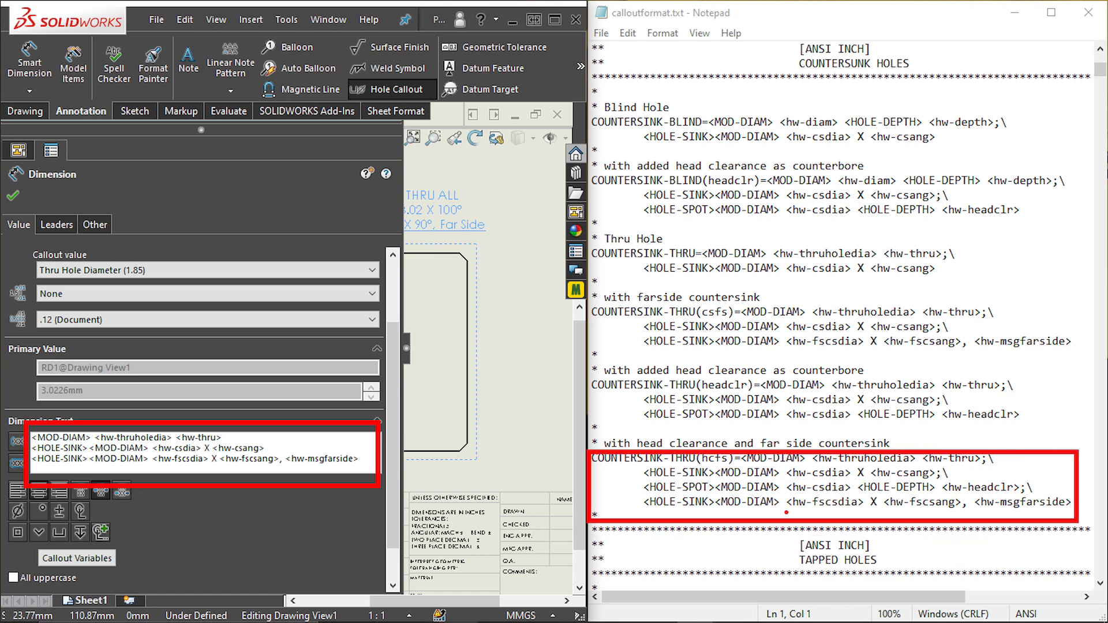
left_click(511, 371)
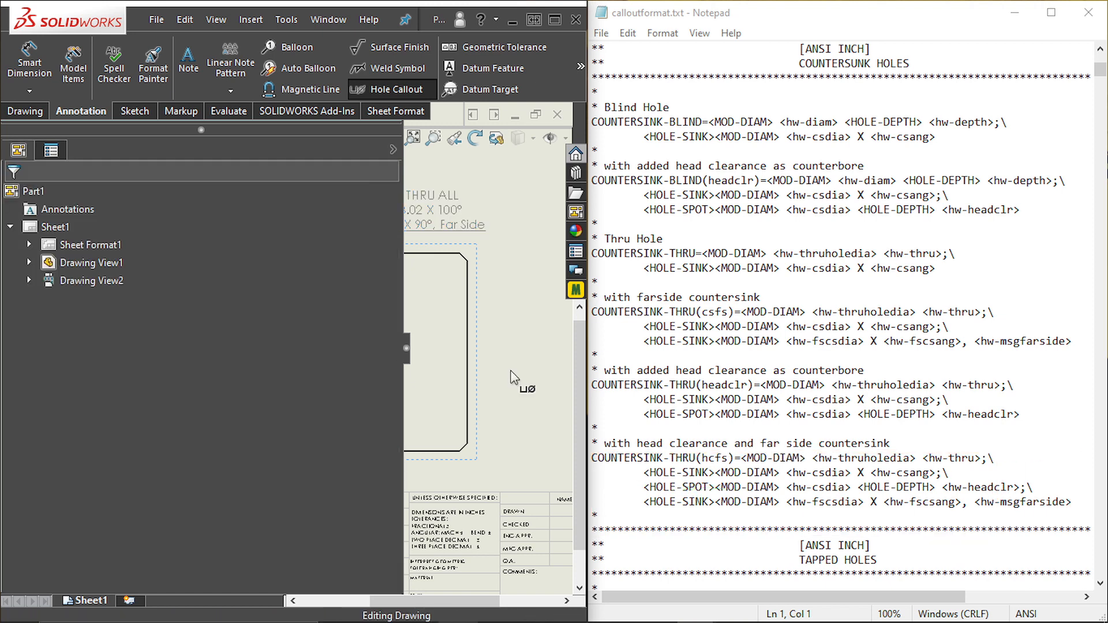
key("Escape")
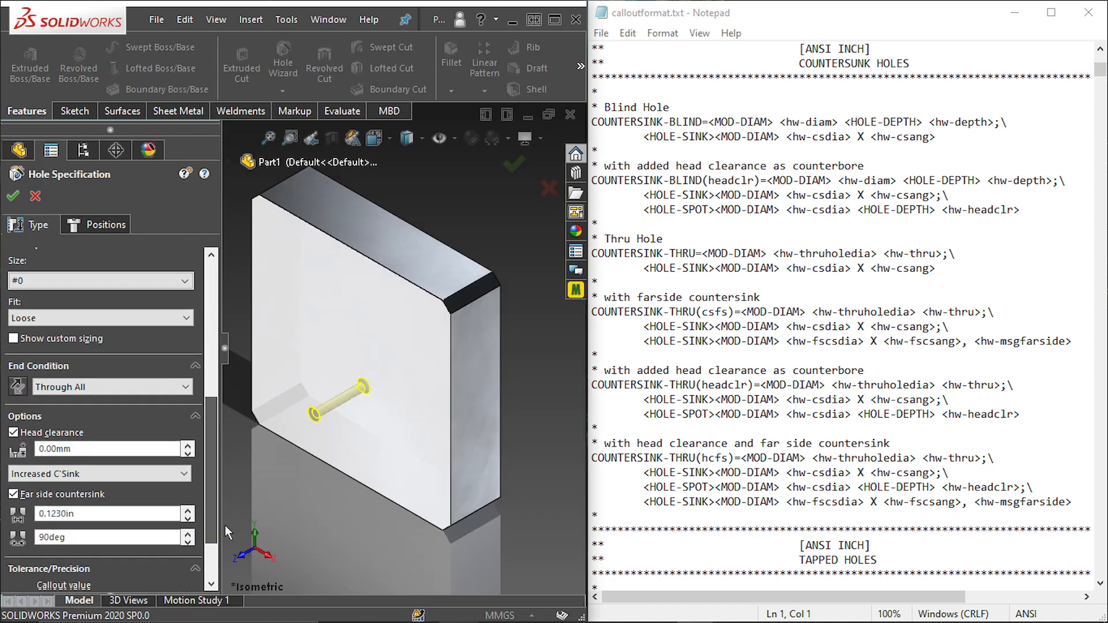
Step: Change the countersunk hole's head clearance mode to Added C'Bore, keeping the far side countersink enabled
scroll(211, 519, "down", 1)
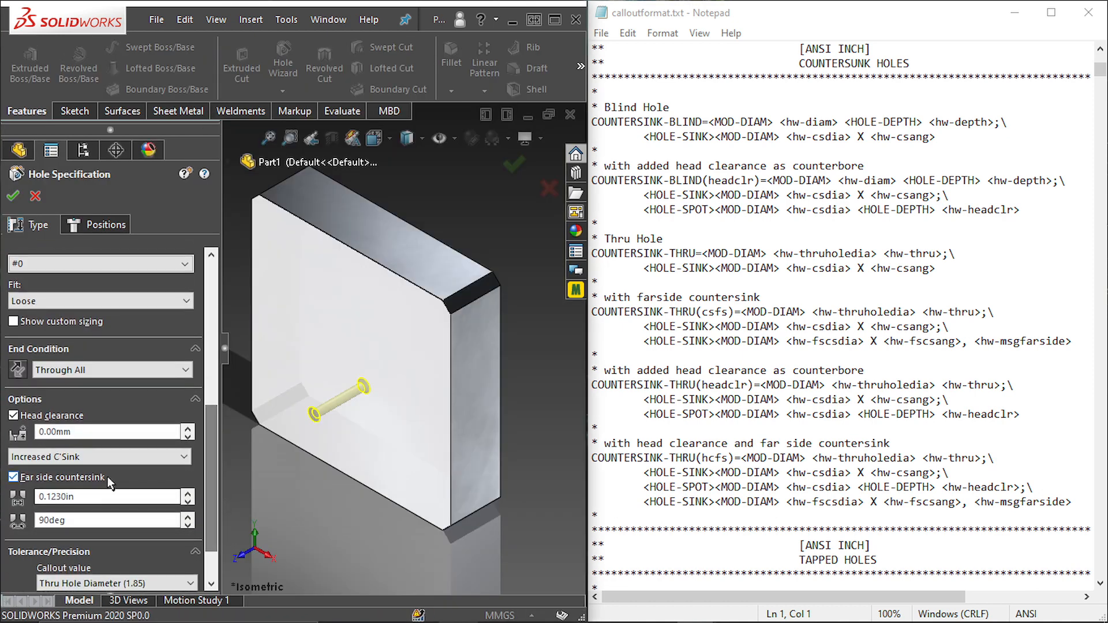
left_click(84, 457)
left_click(50, 482)
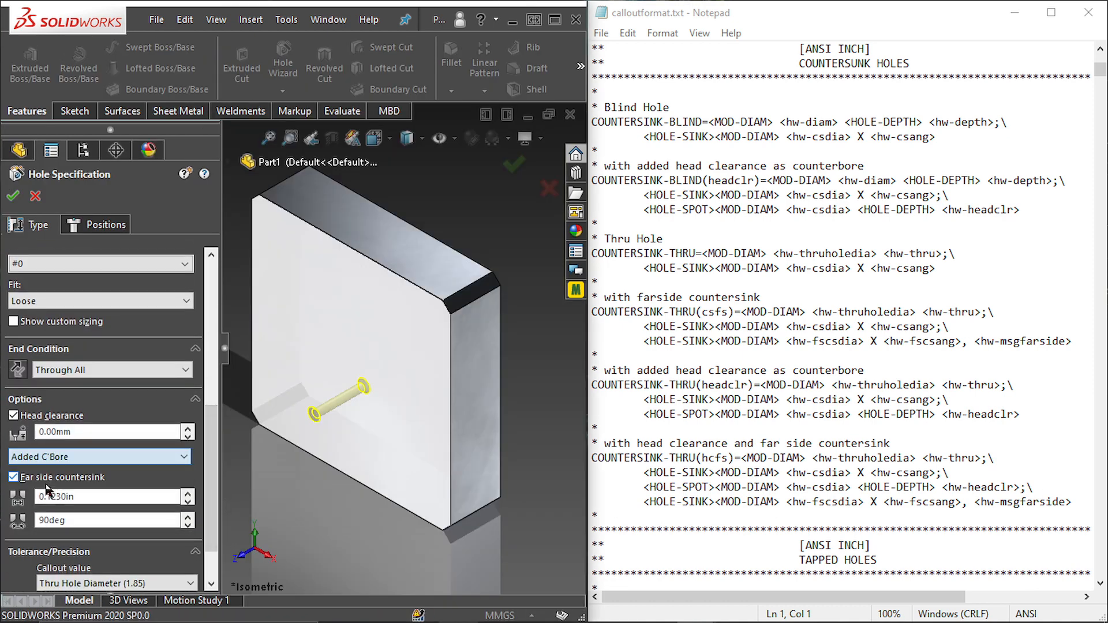
left_click(13, 477)
left_click(11, 197)
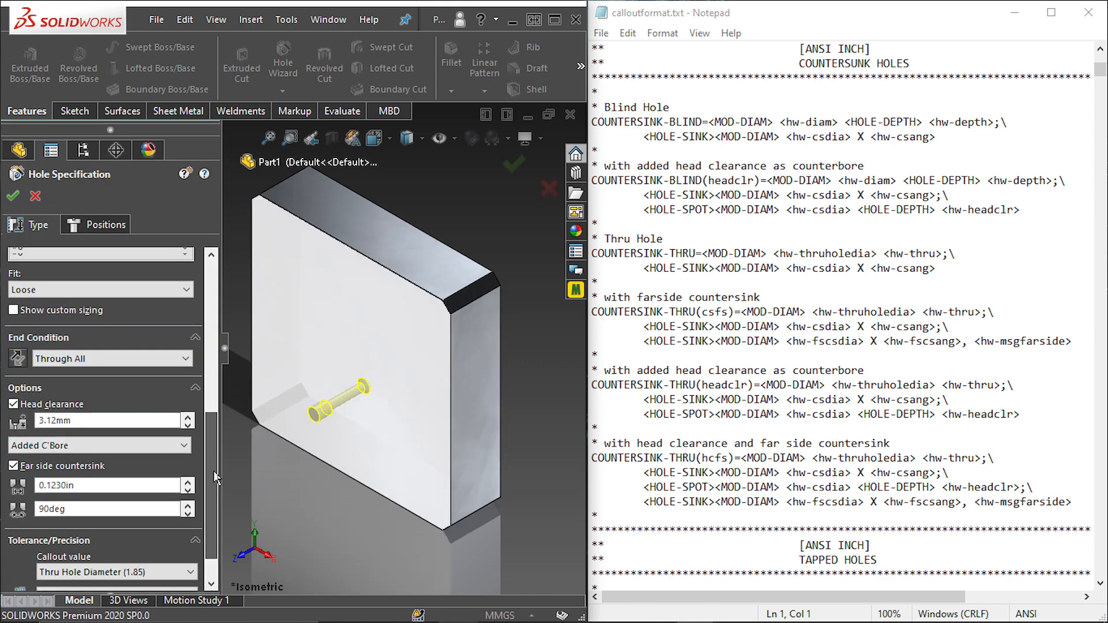
Step: Set the countersunk hole's size to 1/4 and check its callout in the drawing
left_click_drag(214, 471, 214, 444)
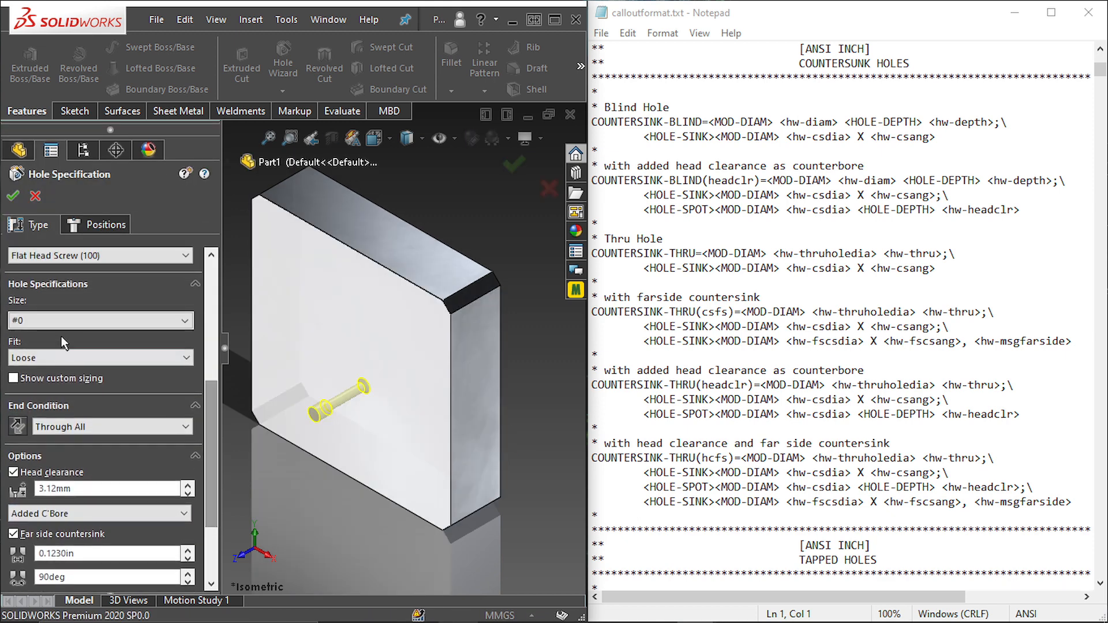
left_click(87, 320)
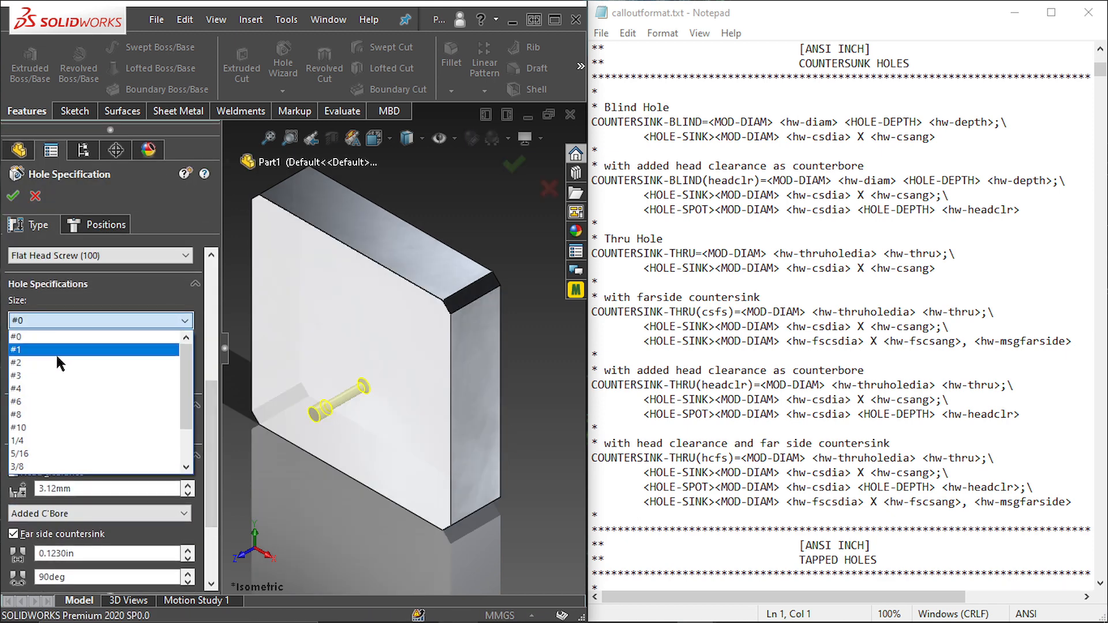
left_click(39, 439)
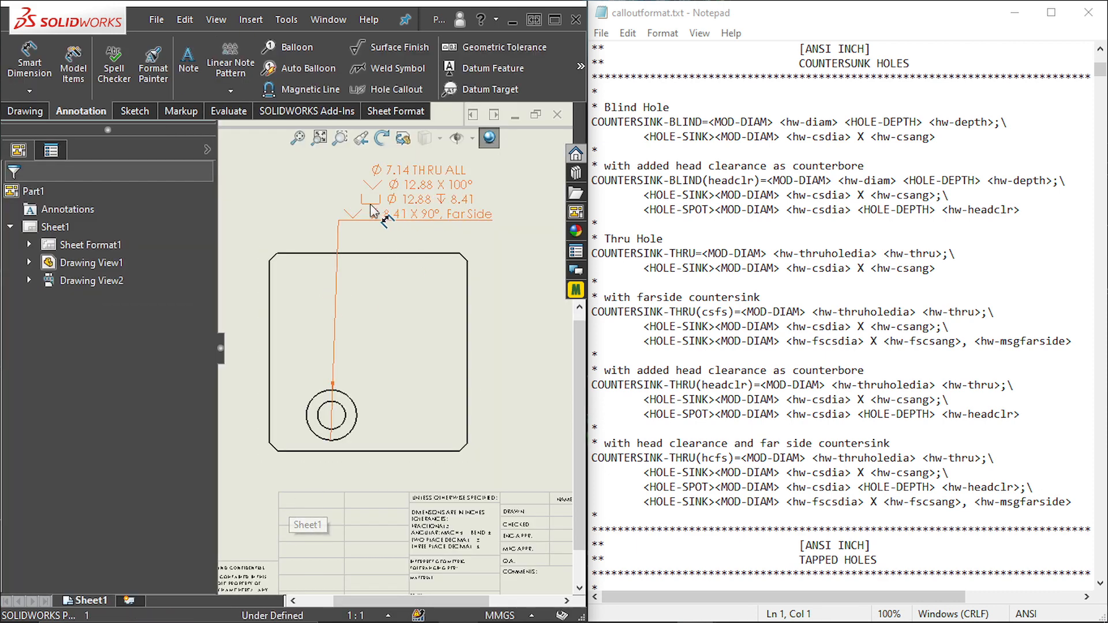
left_click(440, 199)
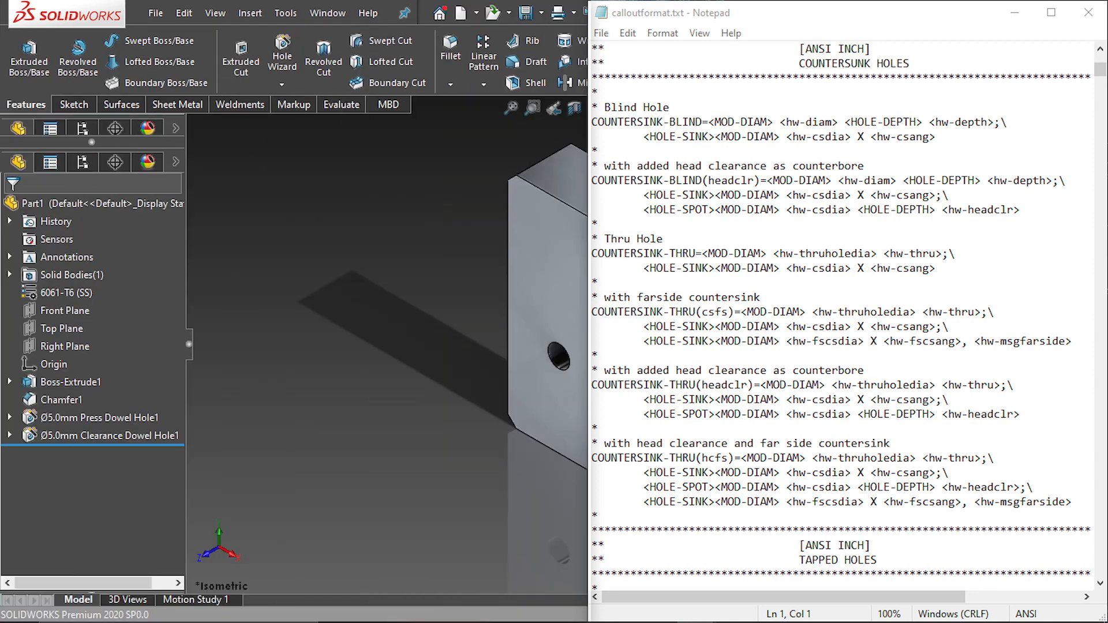
Step: Highlight the press dowel and clearance dowel holes on the plate one after the other, and switch to the drawing
left_click(901, 486)
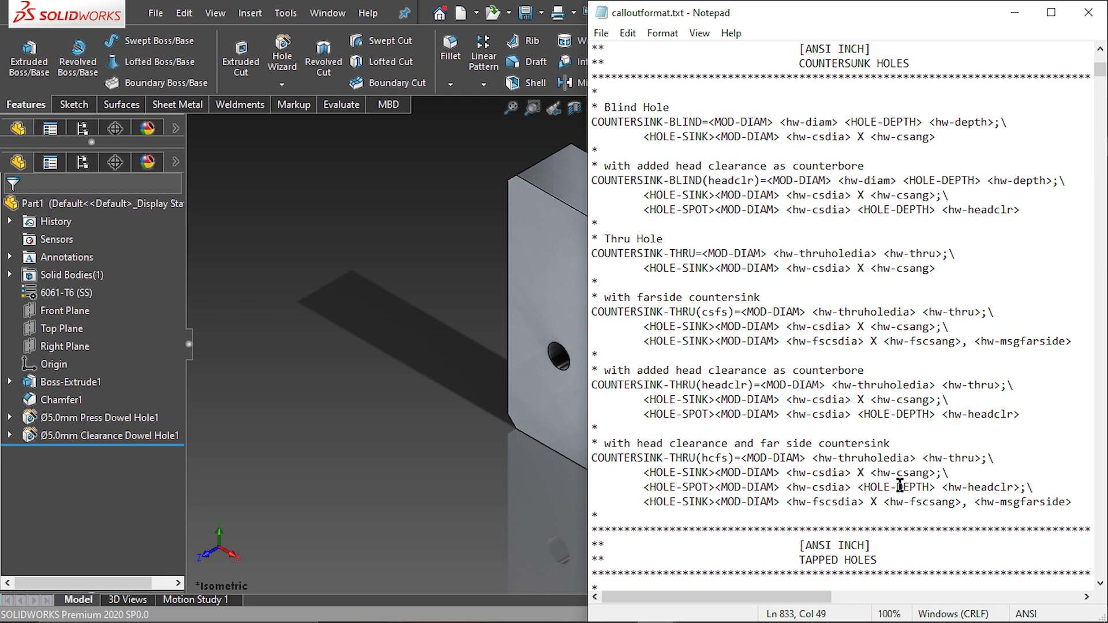
left_click(402, 383)
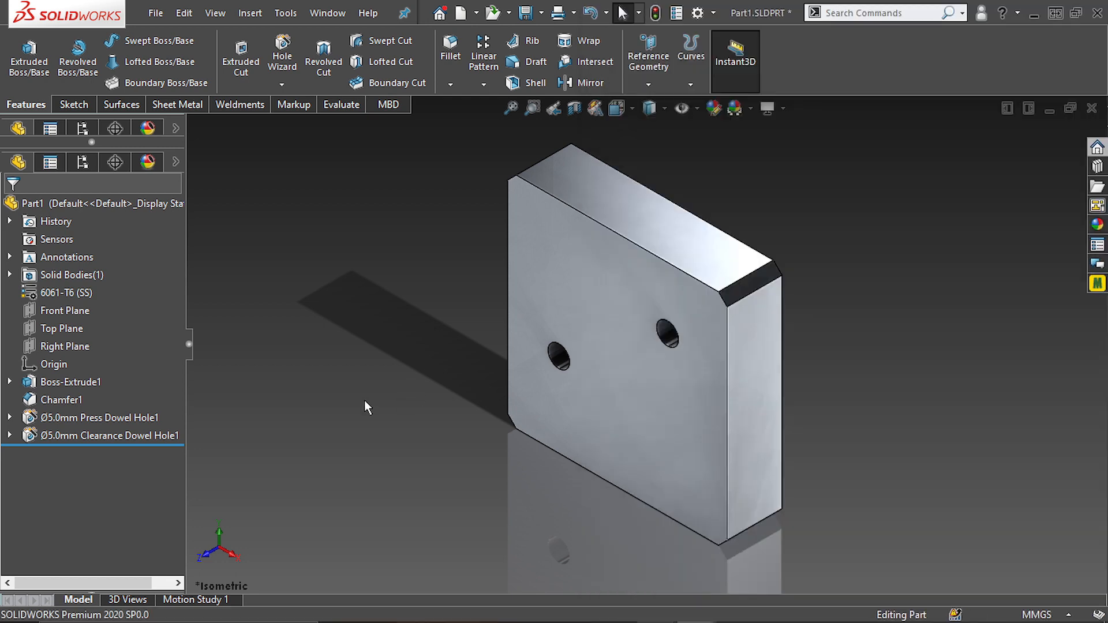
left_click(120, 419)
left_click(124, 436)
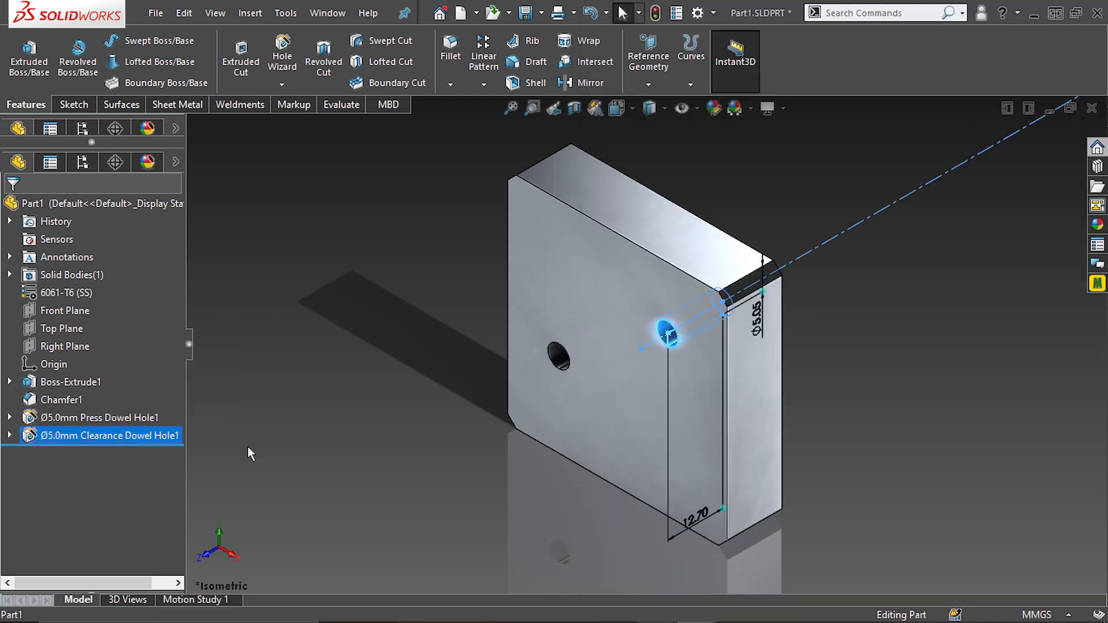
left_click(374, 425)
key("ctrl+Tab")
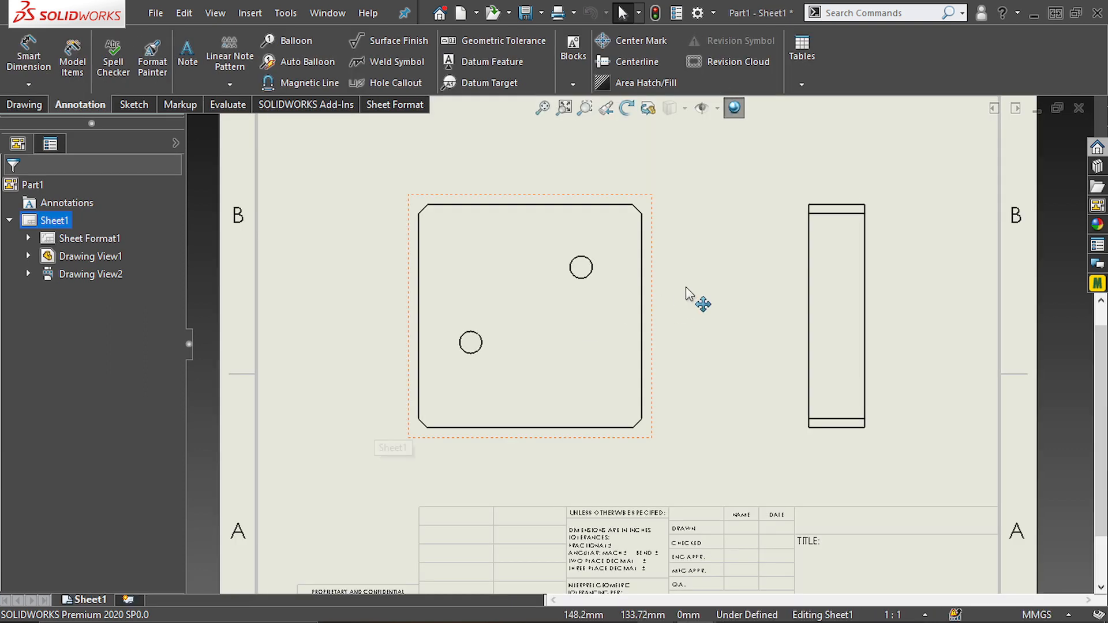
Step: Add hole callouts to both dowel holes, one above the plate for the upper hole and one below for the lower hole
right_click_drag(712, 297, 641, 294)
left_click(583, 257)
left_click(612, 153)
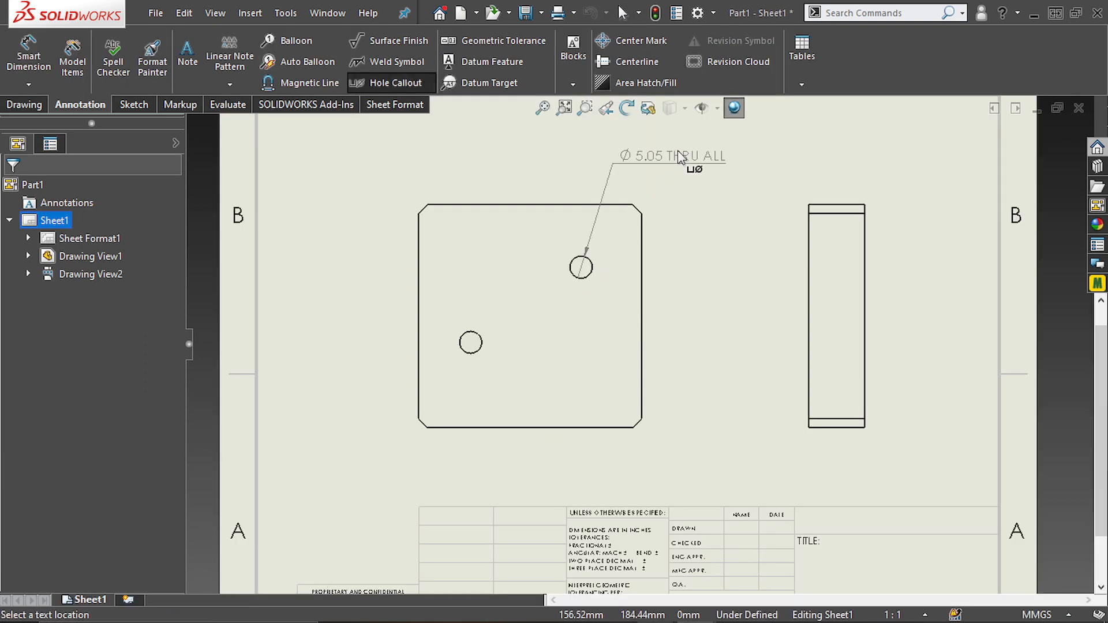
left_click(471, 354)
left_click(434, 477)
key("Escape")
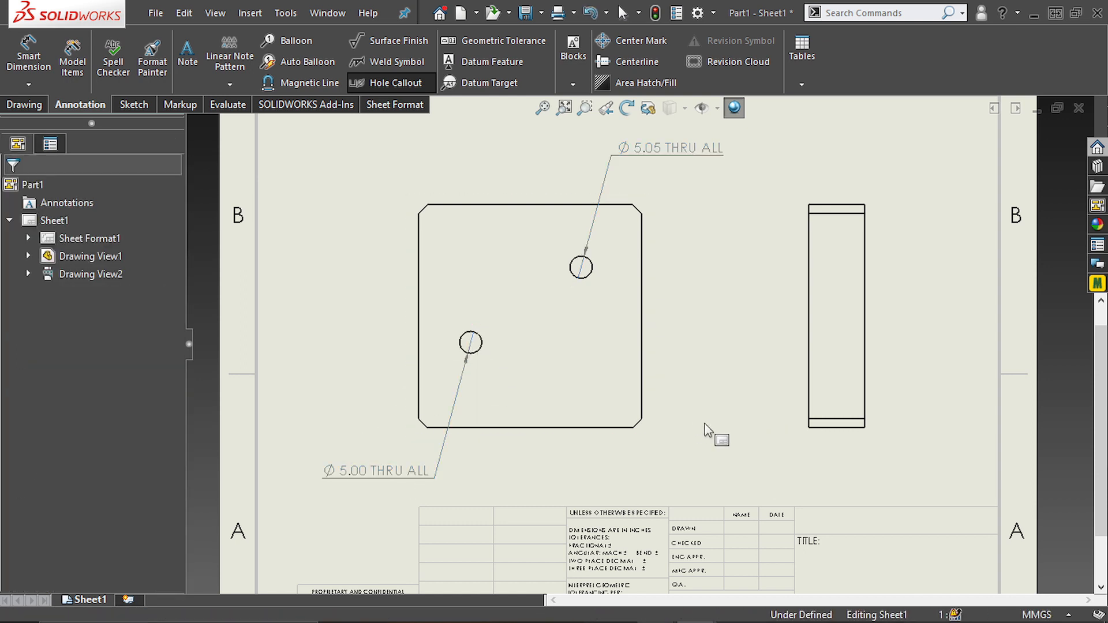
left_click(704, 420)
Step: Insert S.F after the diameter variable in the upper hole's callout and P.F in the same place in the lower hole's callout
left_click(699, 150)
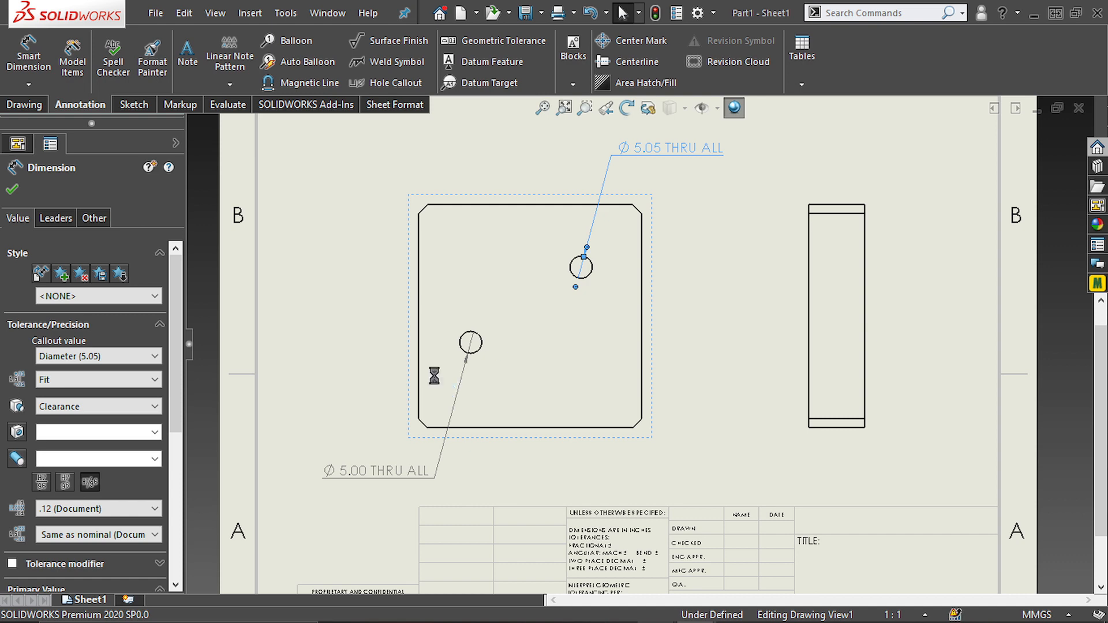
left_click_drag(174, 369, 175, 511)
left_click(147, 400)
type("S.F <")
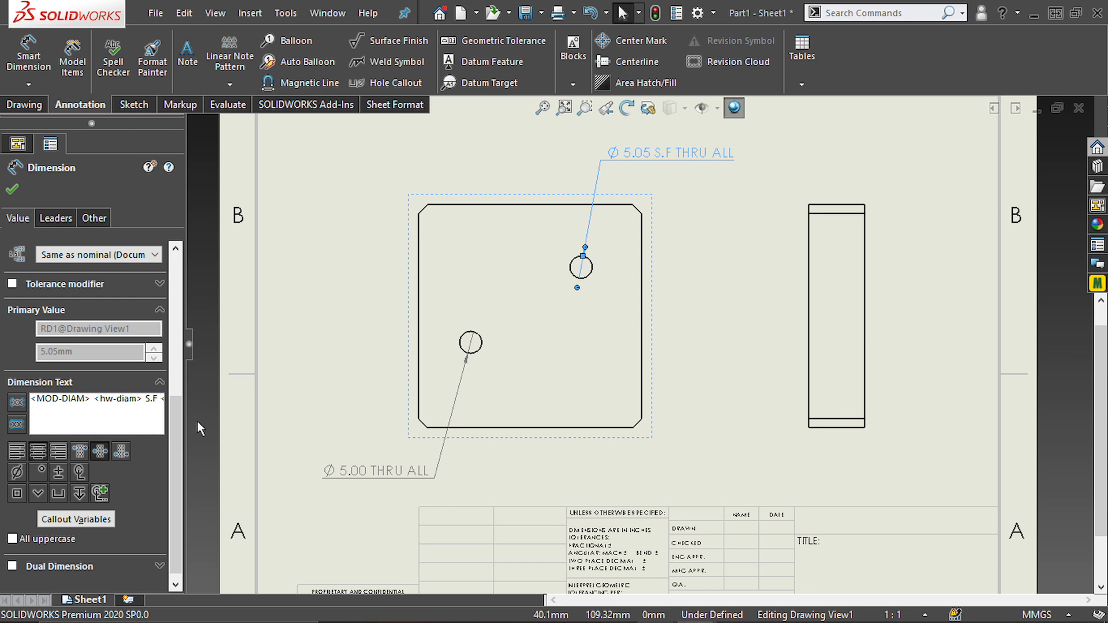
left_click(418, 472)
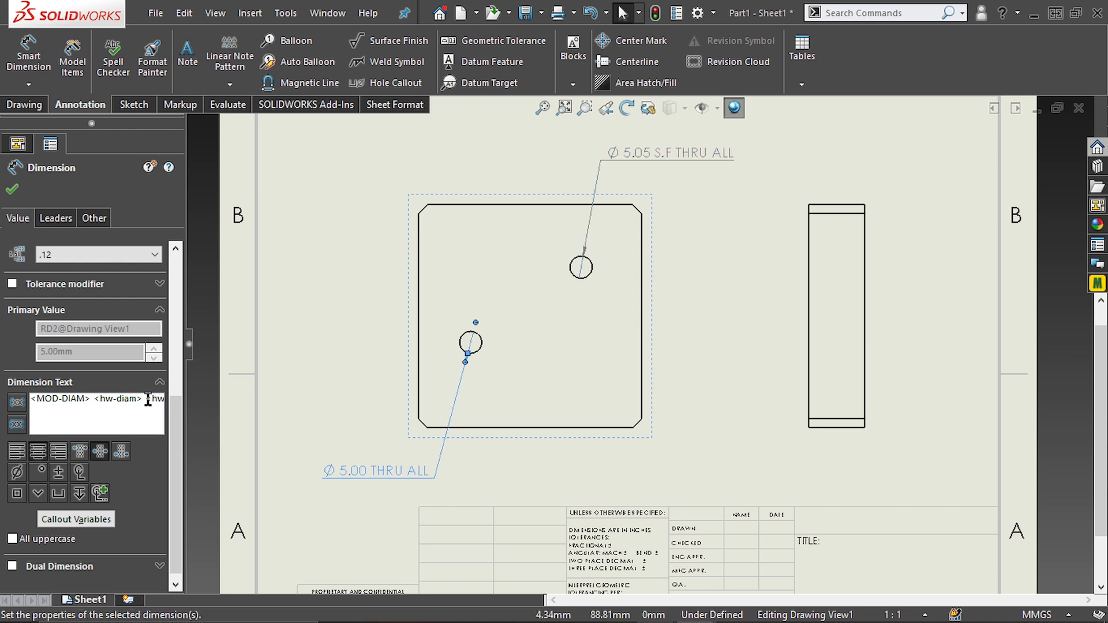
type("P.F")
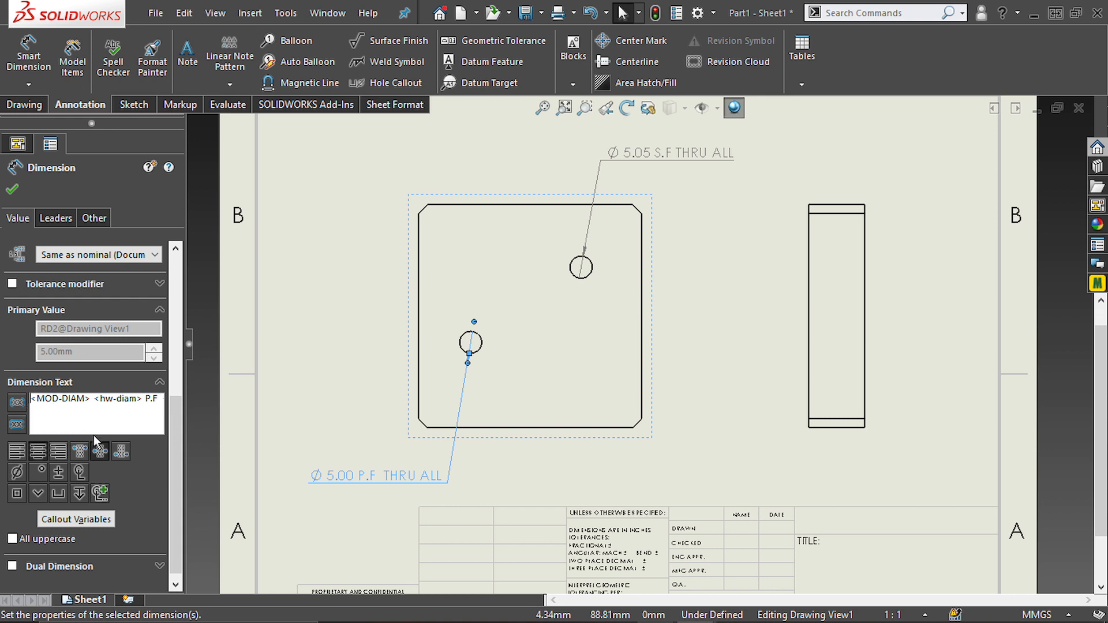
Step: Add a triangular flag symbol numbered 4 in front of the lower hole's callout text
left_click(100, 492)
left_click(173, 605)
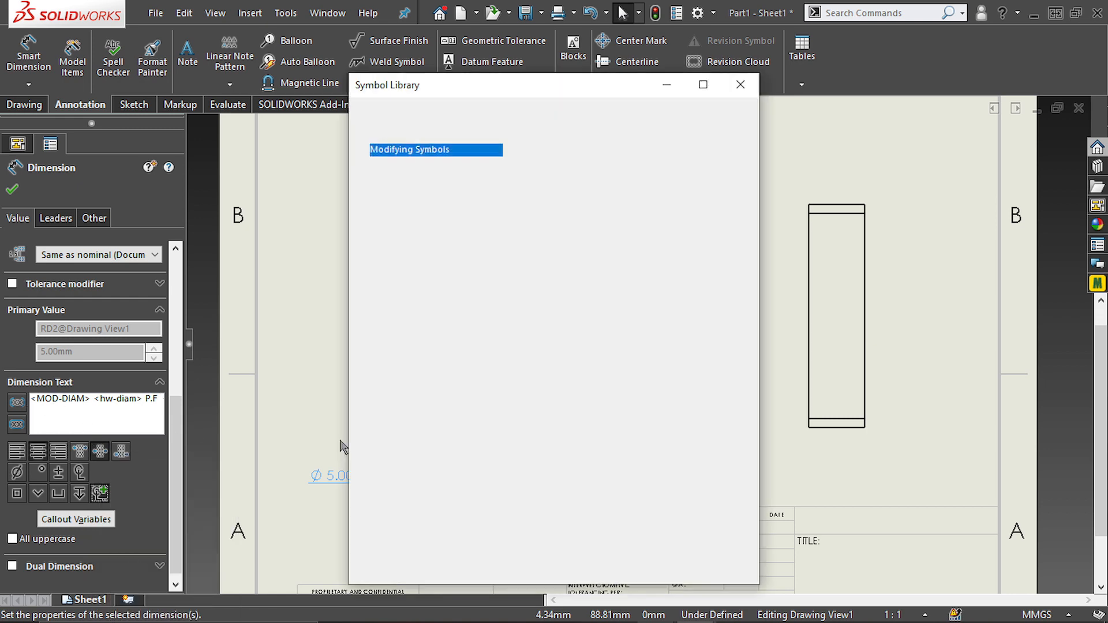
left_click(657, 168)
left_click(577, 579)
Step: Insert the quartered-circle symbol from the symbol library between the diameter and P.F in the lower hole's callout
left_click(164, 407)
left_click(75, 519)
key("Escape")
left_click(100, 492)
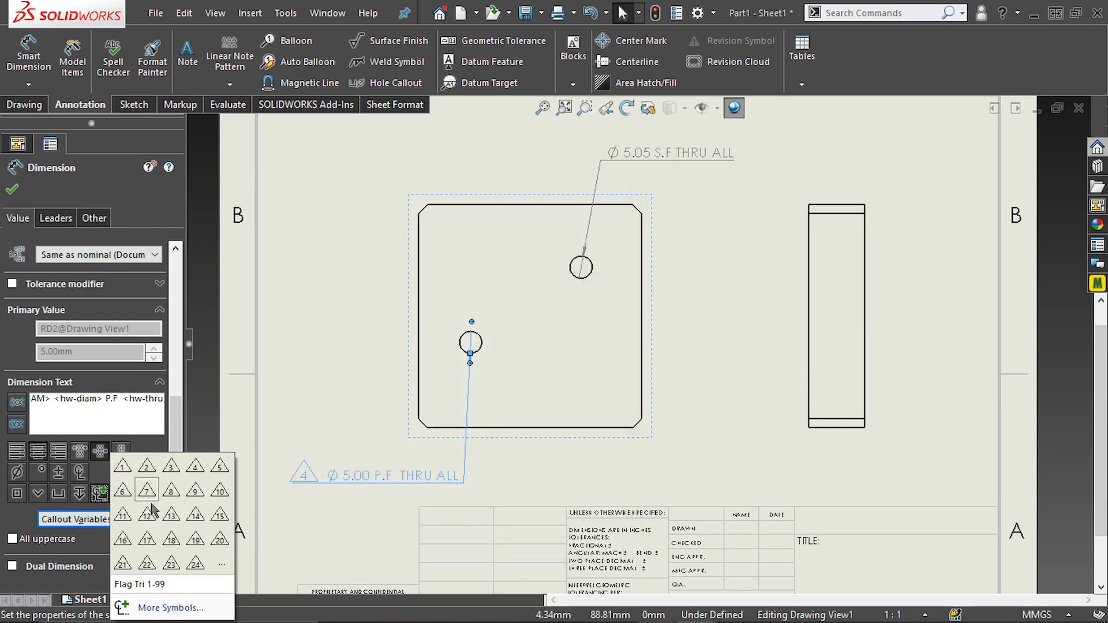
left_click(167, 604)
left_click(425, 164)
left_click(576, 572)
left_click(621, 463)
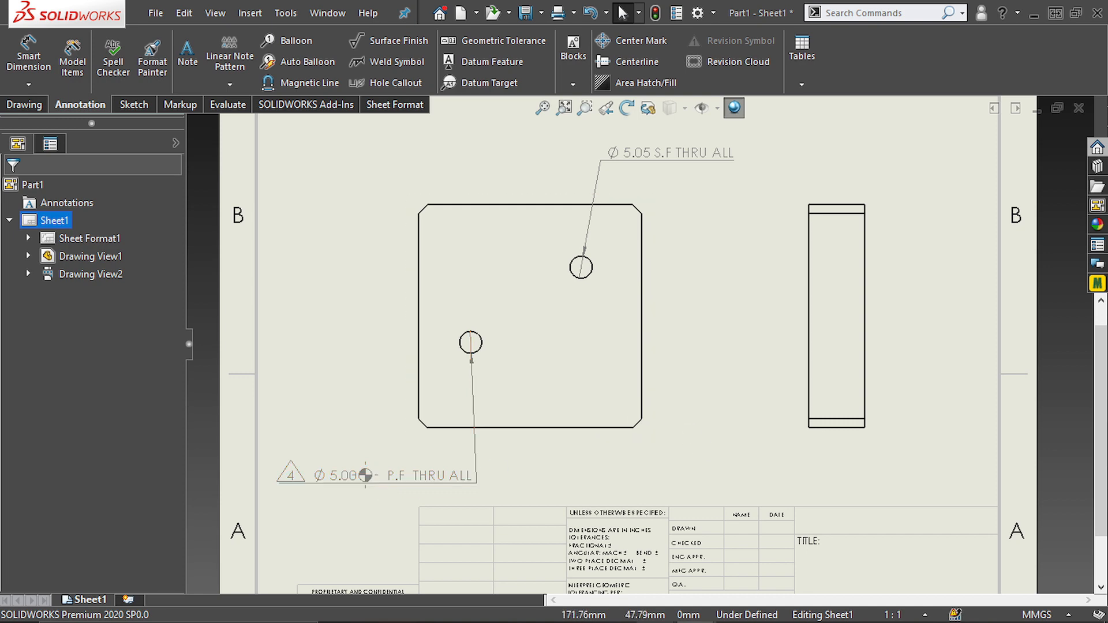
Step: Switch to calloutformat.txt in Notepad and search it for "ANSI Metric"
mouse_move(656, 608)
left_click(736, 570)
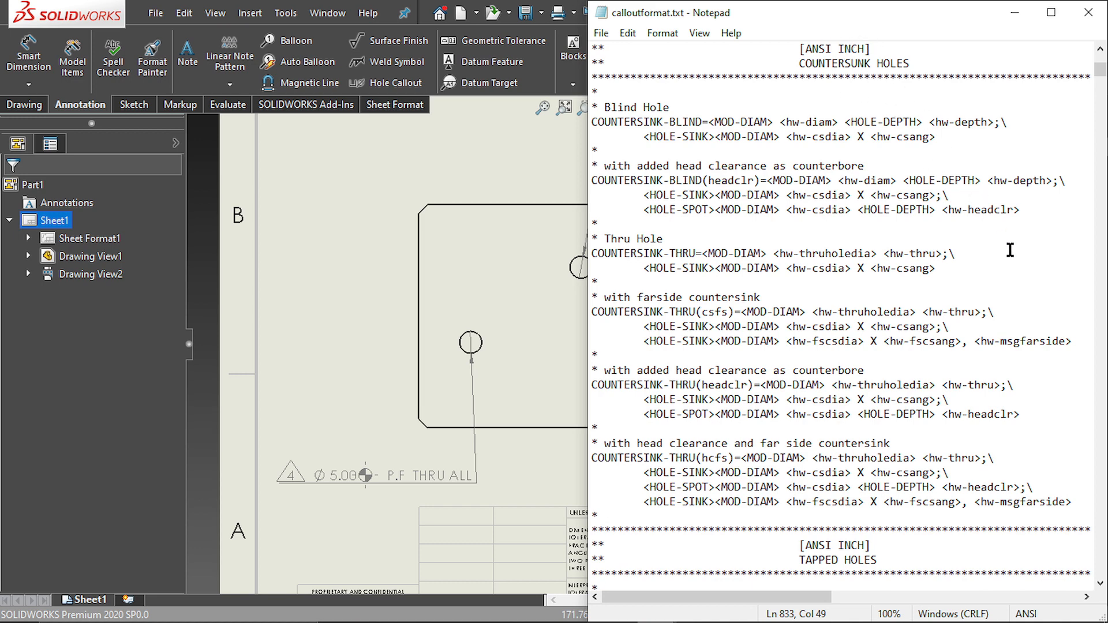
key("ctrl+f")
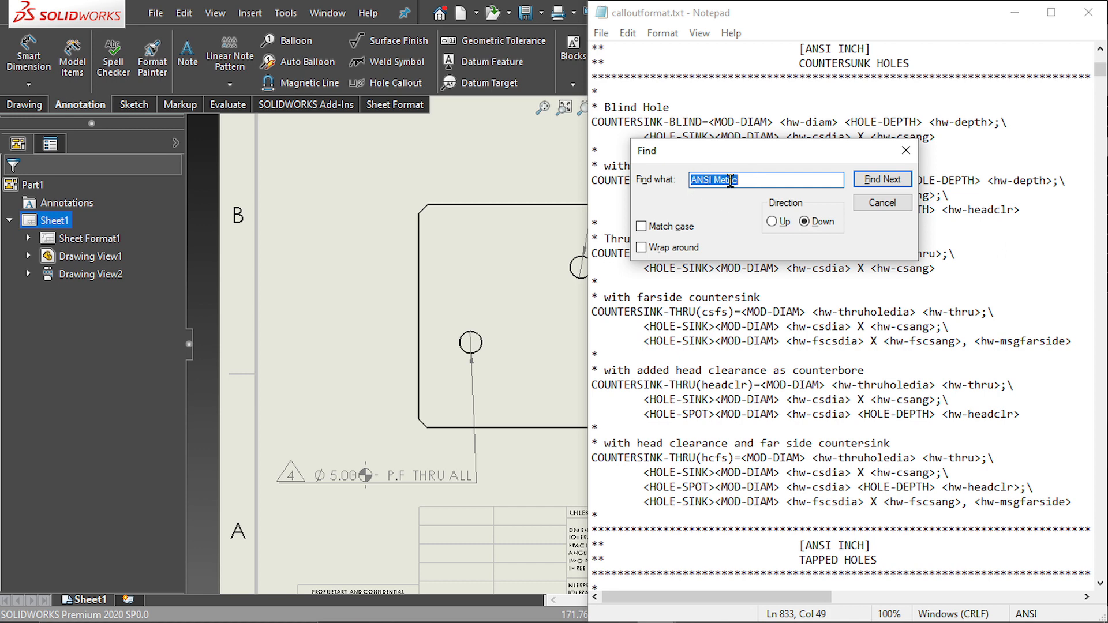
left_click(902, 181)
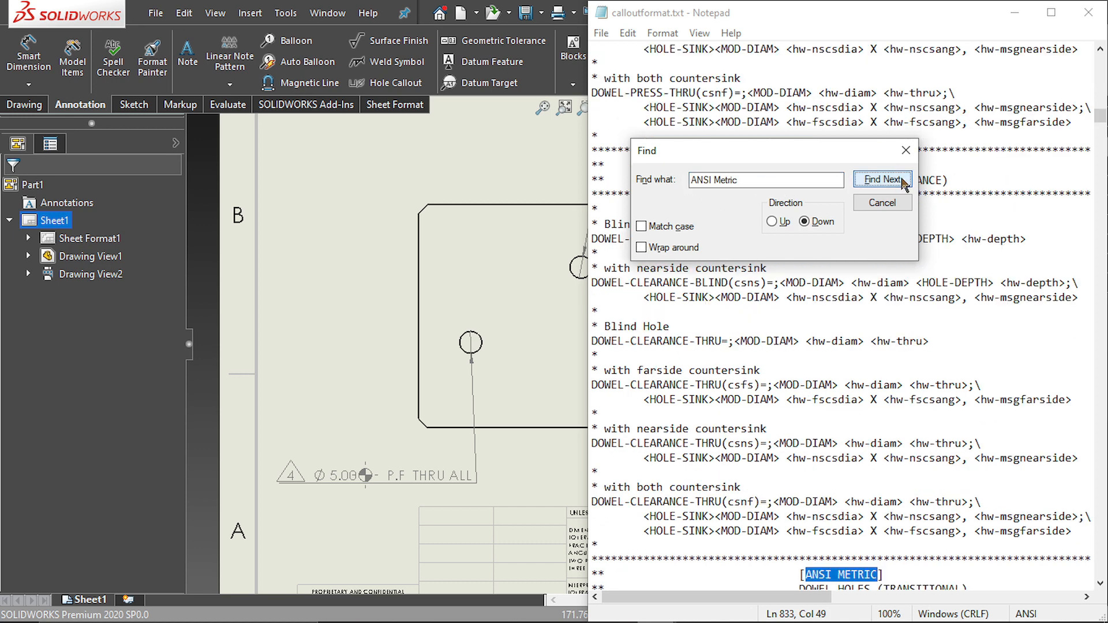
Step: Close the search and look through the ANSI Metric dowel hole sections for nominal, press, clearance and transitional fits
left_click(1040, 255)
left_click(907, 152)
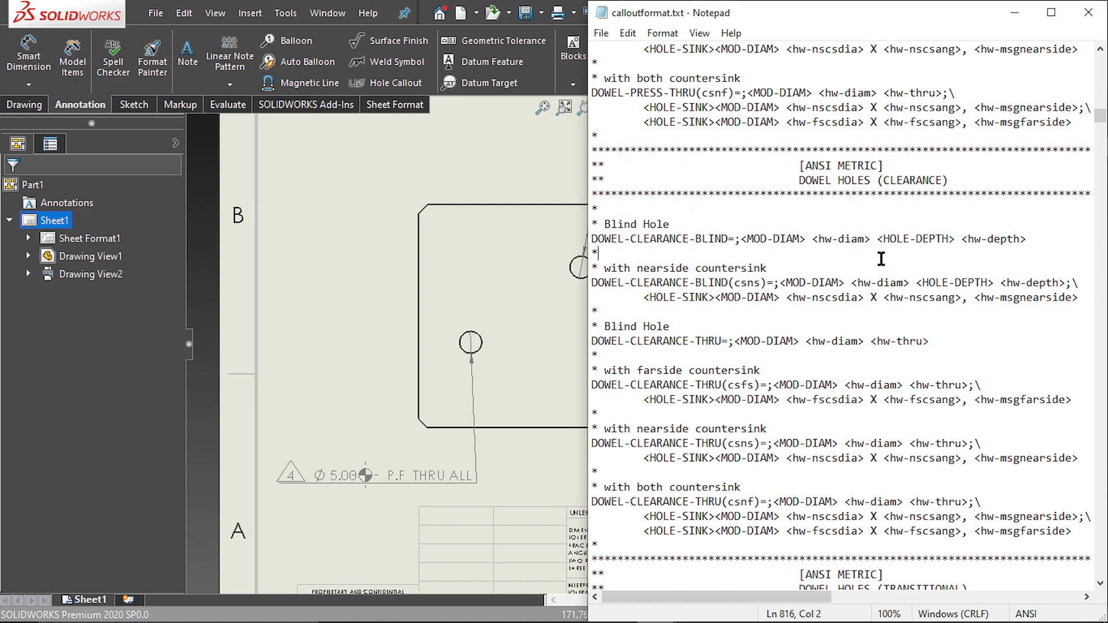
scroll(881, 259, "up", 14)
scroll(881, 259, "down", 6)
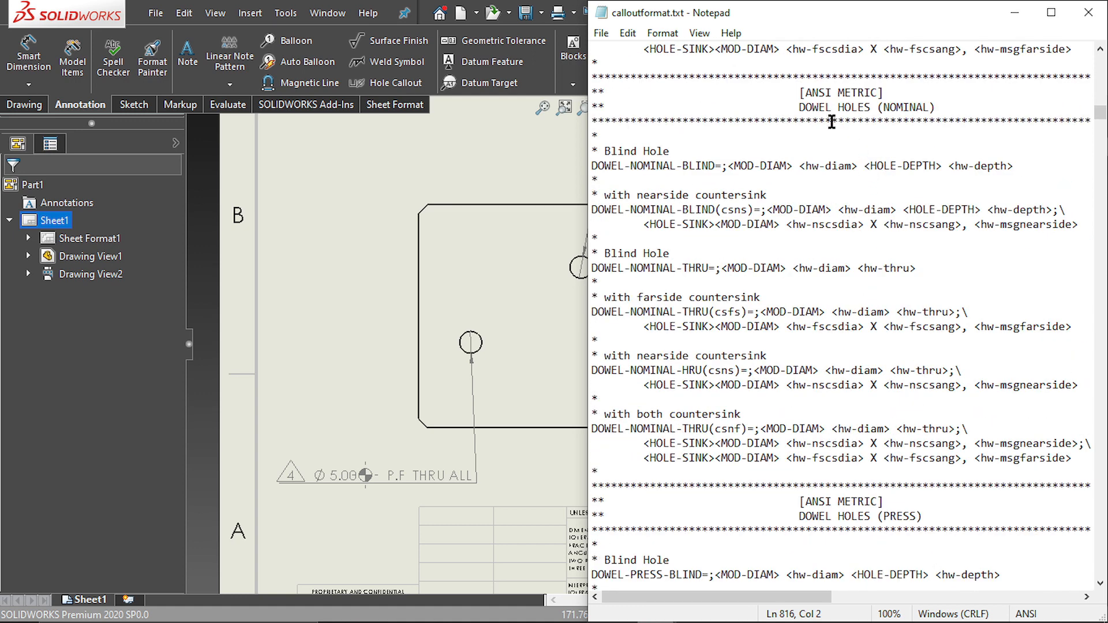
scroll(899, 218, "down", 19)
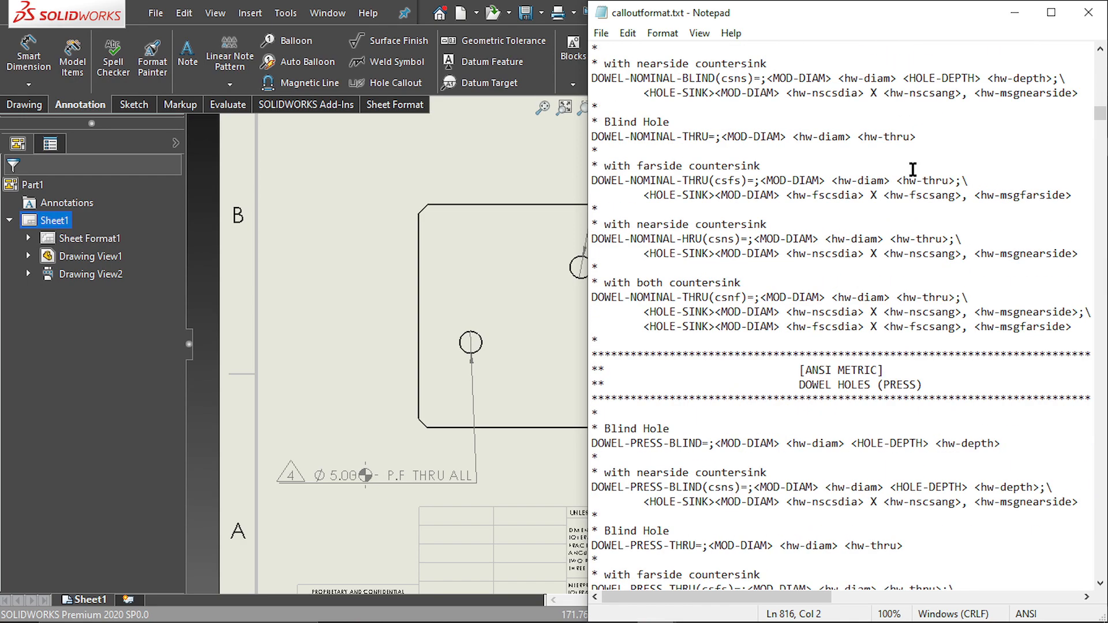
scroll(898, 217, "down", 5)
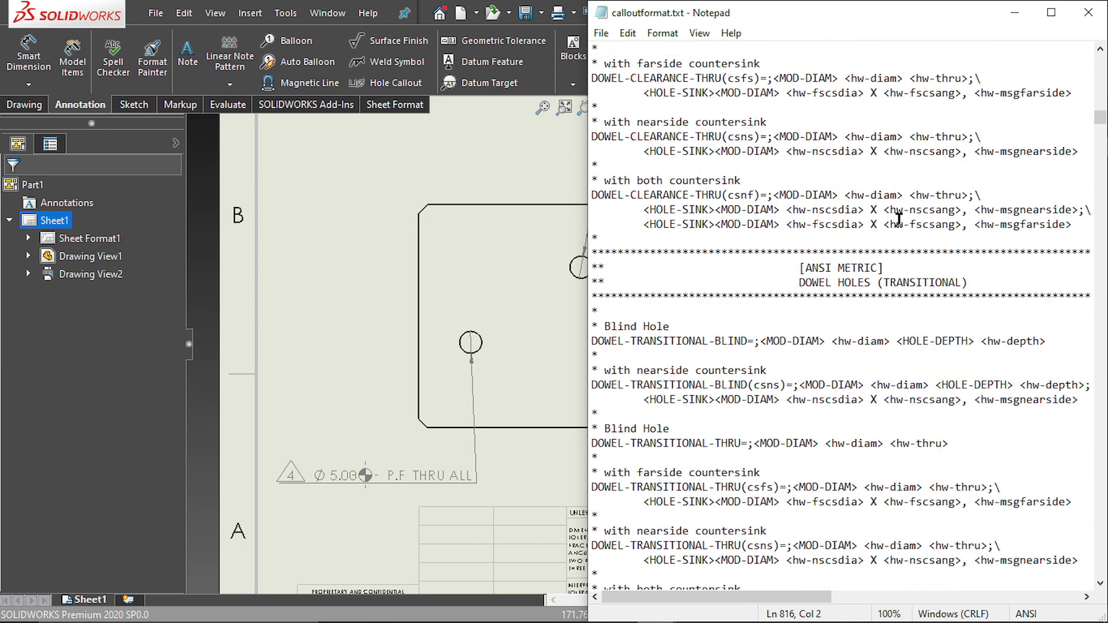
scroll(909, 240, "up", 10)
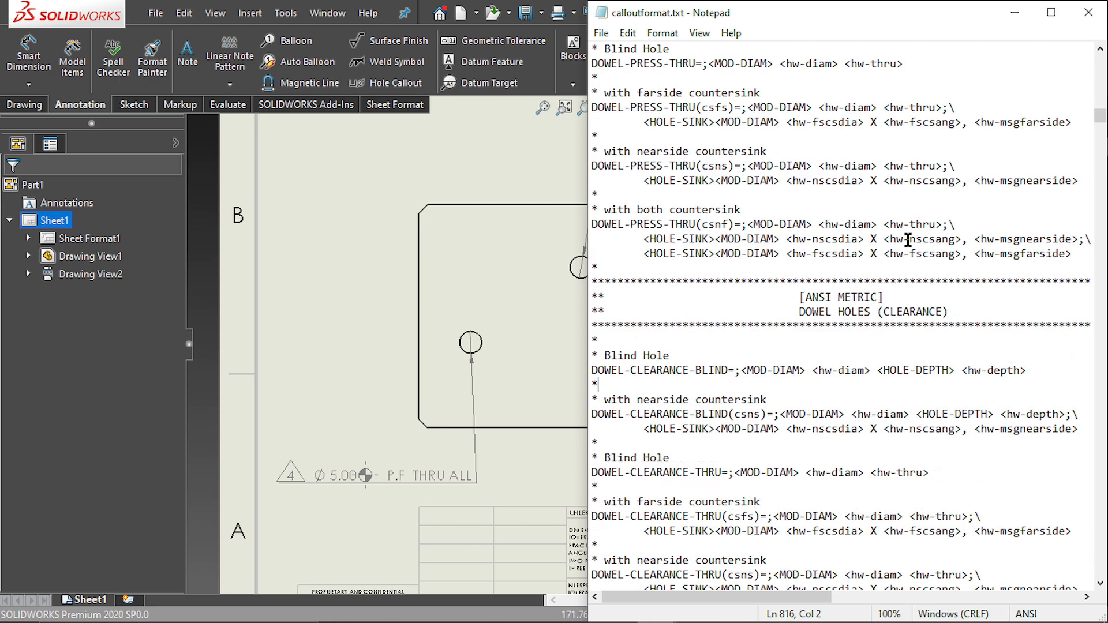
scroll(906, 294, "up", 4)
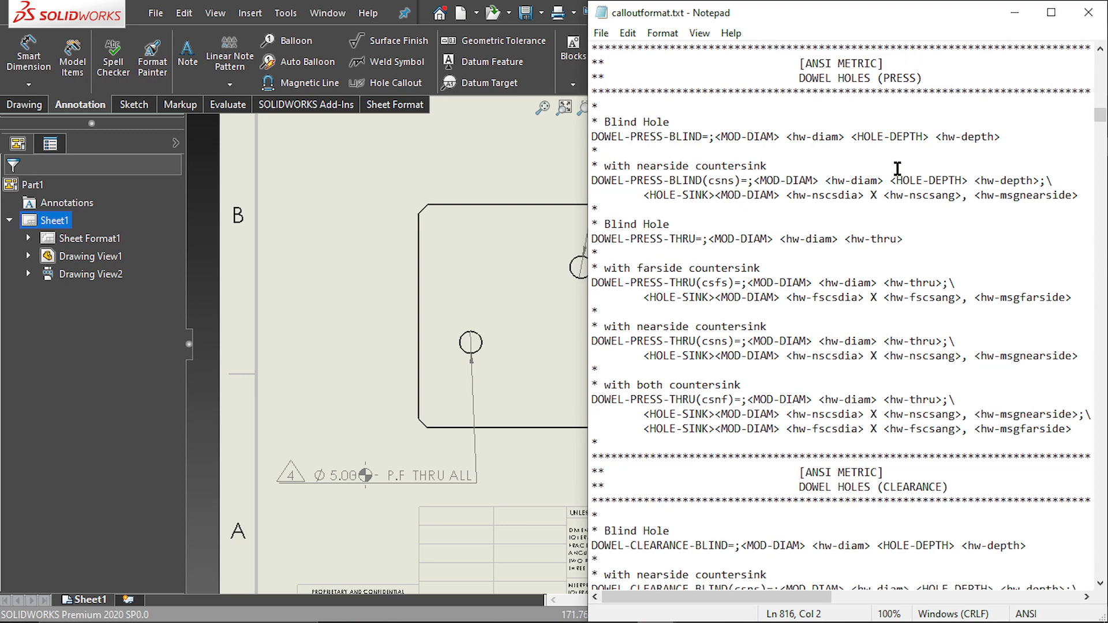
scroll(898, 172, "down", 8)
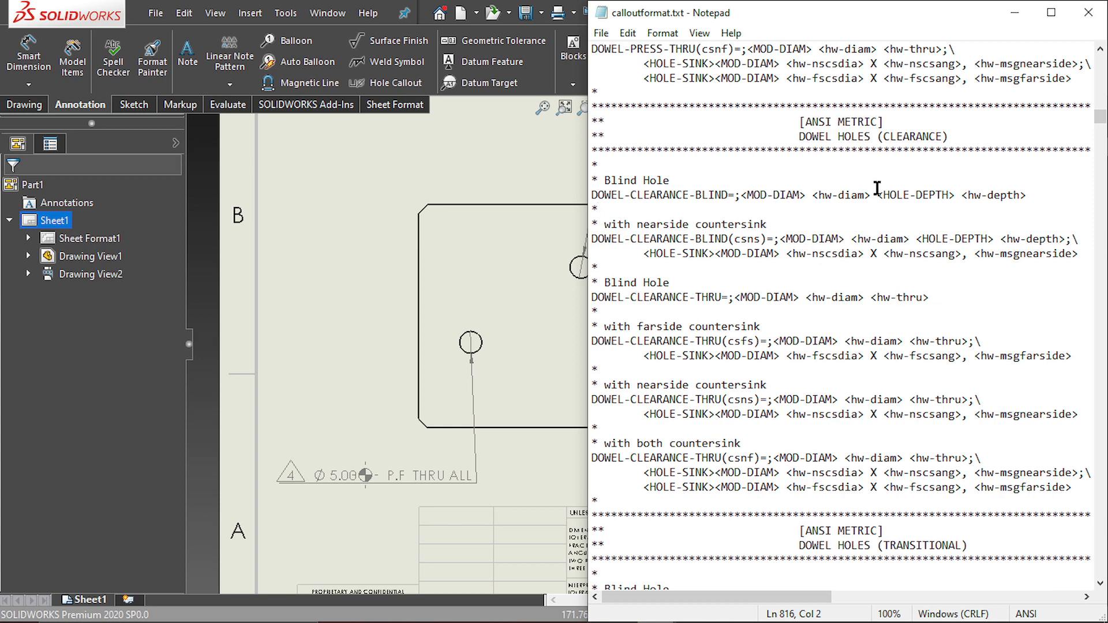
Step: Insert S.F after <hw-diam> in both DOWEL-CLEARANCE-BLIND entries of the ANSI Metric clearance dowel section
type("s")
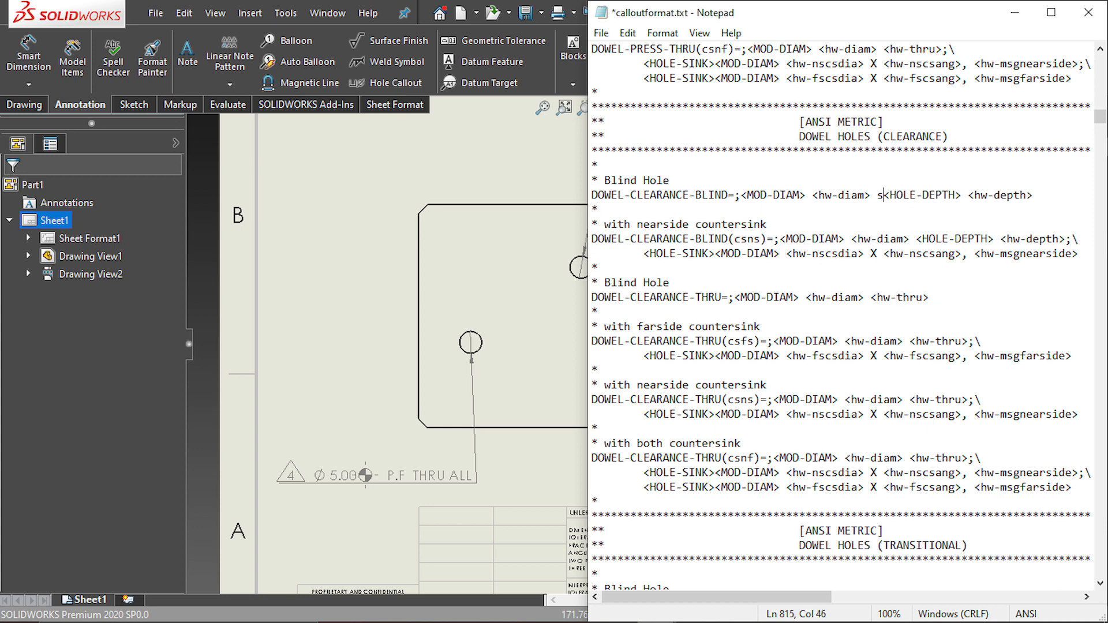
type(".F")
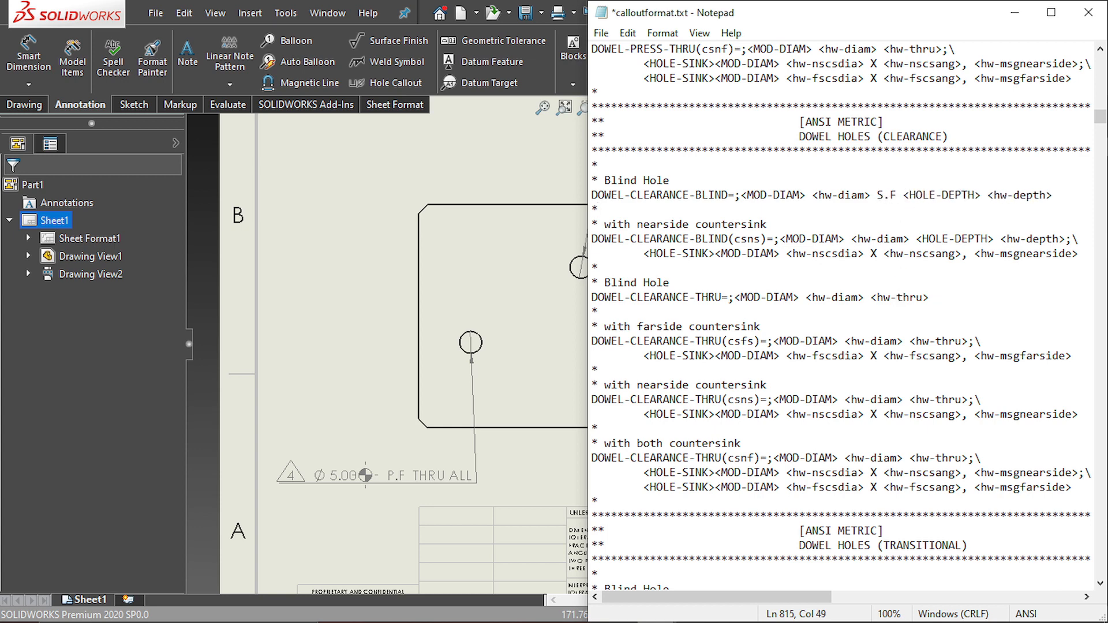
left_click_drag(877, 194, 899, 195)
key("ctrl+c")
left_click(916, 238)
key("ctrl+v")
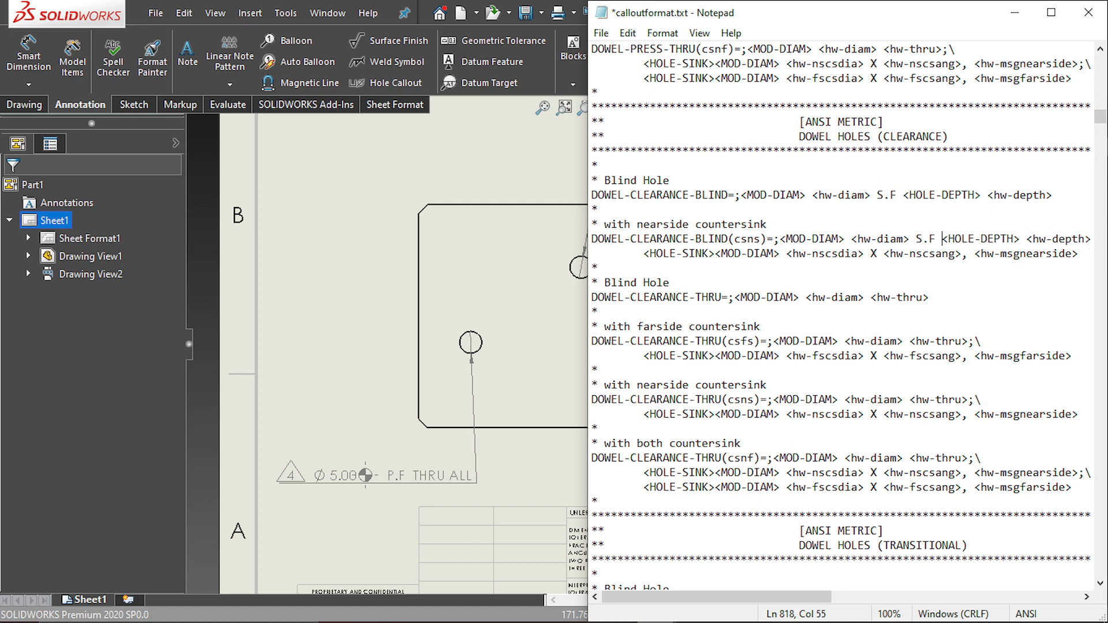
Step: Paste S.F after <hw-diam> in all DOWEL-CLEARANCE-THRU entries, including the farside, nearside and both-countersink variants
left_click(910, 341)
key("ctrl+v")
left_click(910, 399)
key("ctrl+v")
left_click(910, 458)
key("ctrl+v")
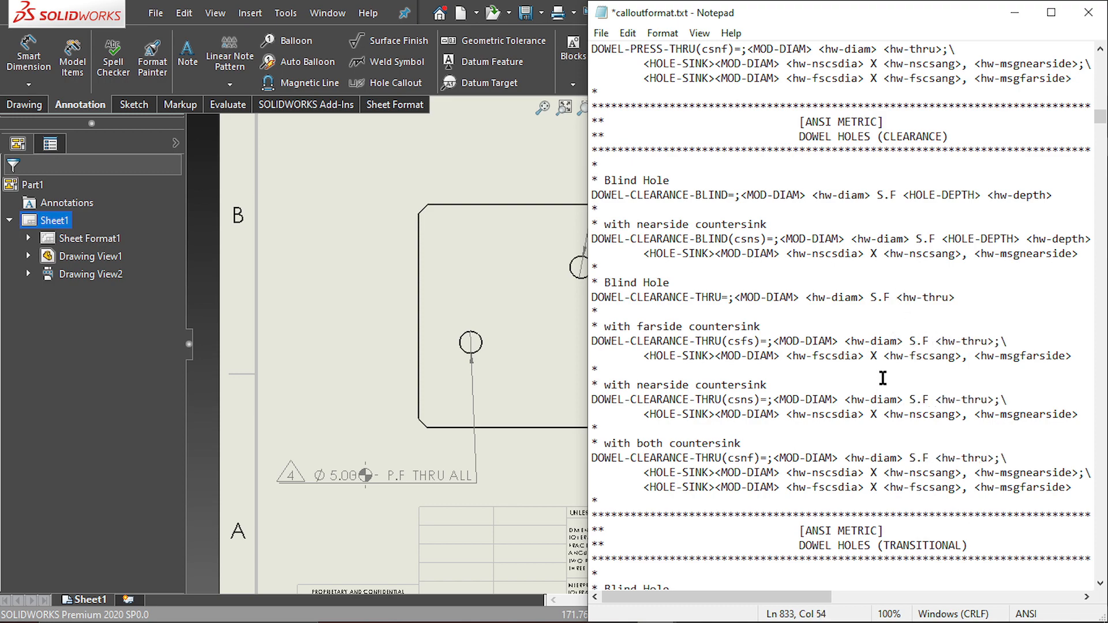
Step: Copy the lower hole's callout code up to <MOD-COM> from the drawing and replace <MOD-DIAM> <hw-diam> with it in both DOWEL-PRESS-BLIND entries
scroll(862, 296, "up", 8)
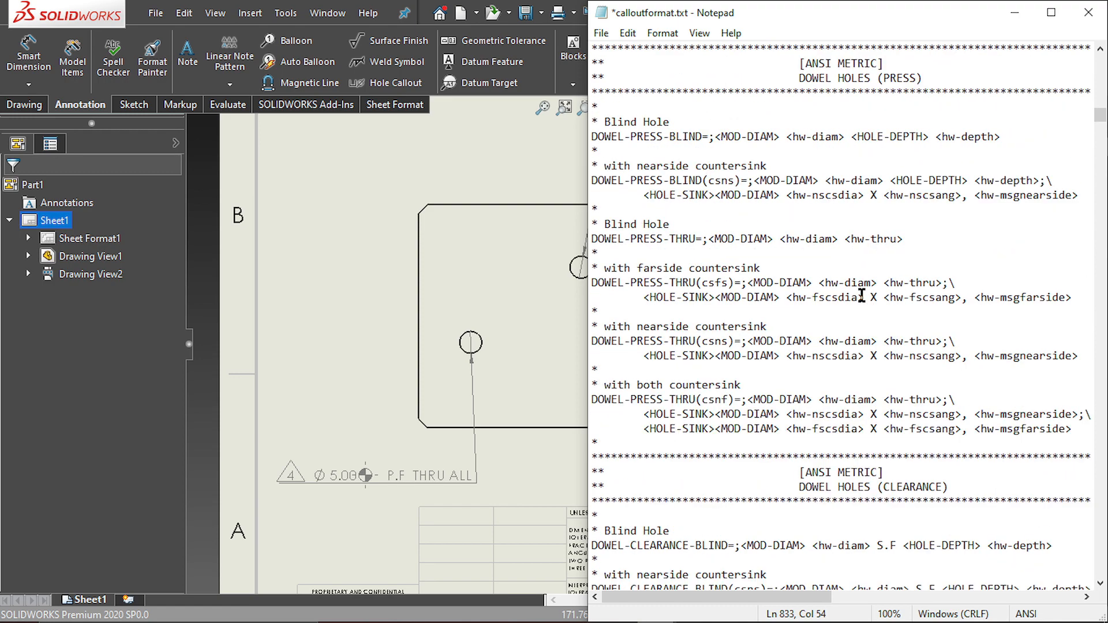
left_click(412, 474)
left_click_drag(31, 439, 163, 443)
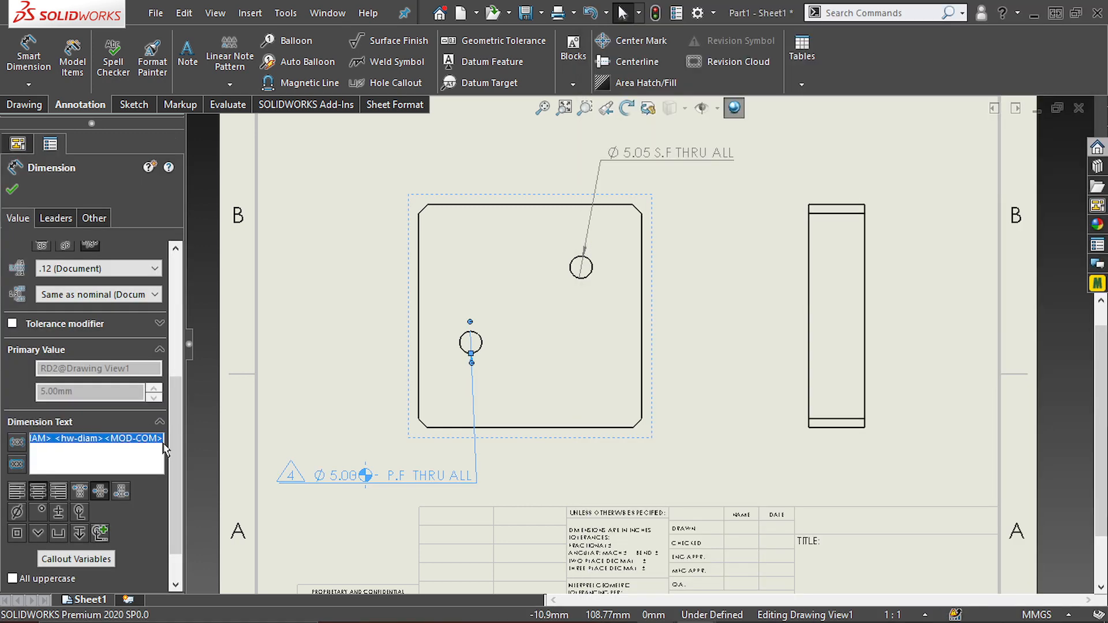
mouse_move(656, 607)
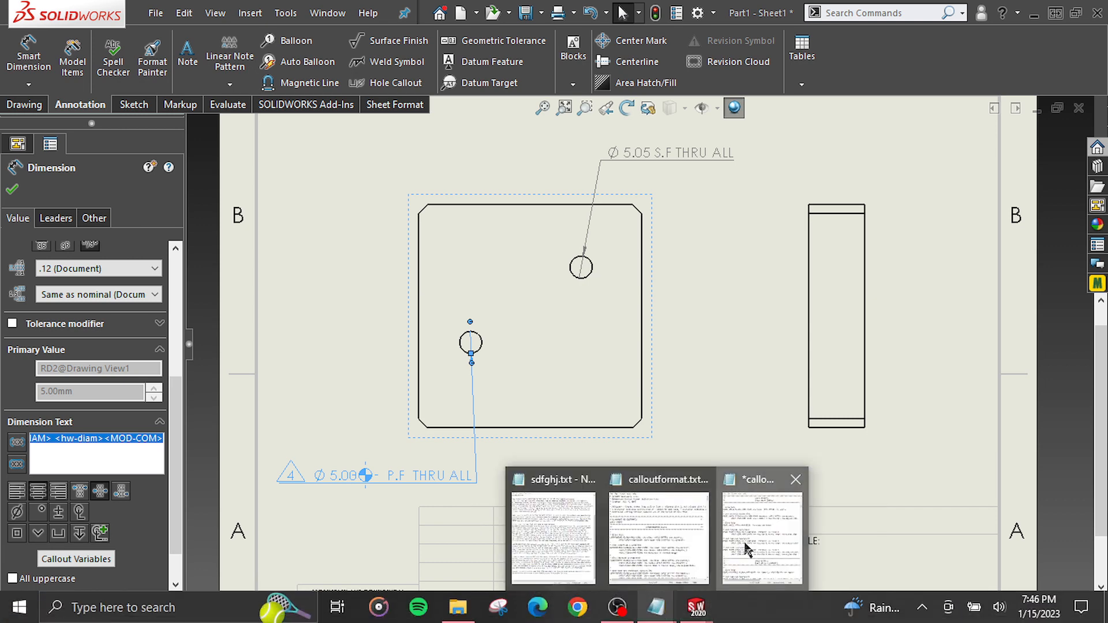
left_click(746, 548)
left_click_drag(715, 137, 844, 141)
key("ctrl+v")
left_click_drag(755, 181, 882, 175)
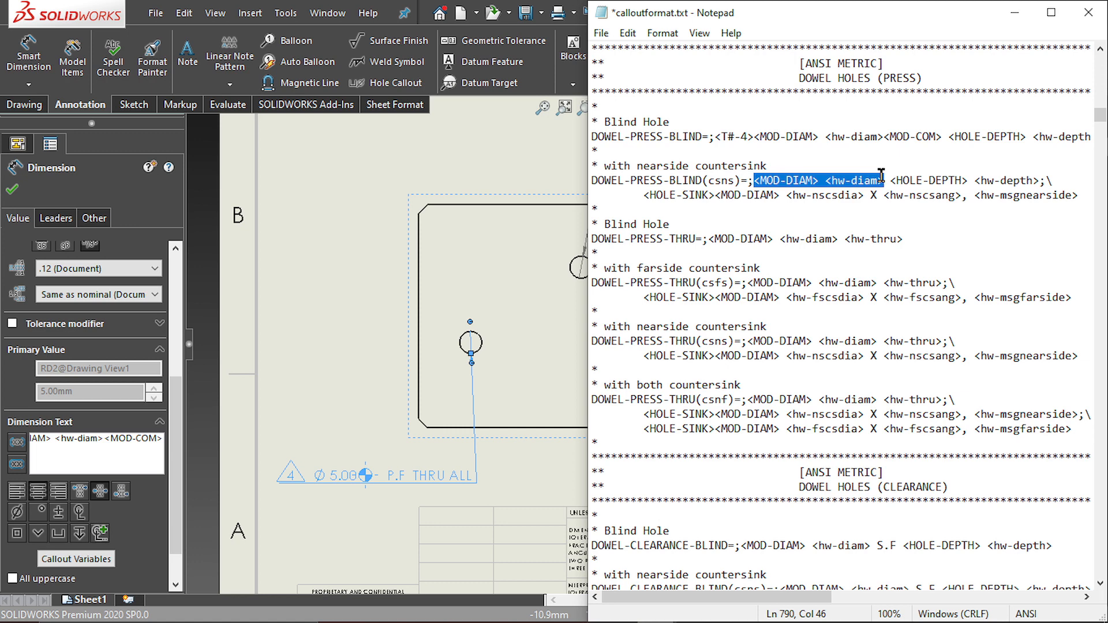
key("ctrl+v")
Step: Replace the leading <MOD-DIAM> <hw-diam> in all four DOWEL-PRESS-THRU entries with <T#-4><MOD-DIAM> <hw-diam><MOD-COM>
left_click_drag(709, 239, 838, 239)
key("ctrl+v")
left_click_drag(747, 283, 876, 283)
key("ctrl+v")
left_click_drag(748, 341, 877, 341)
key("ctrl+v")
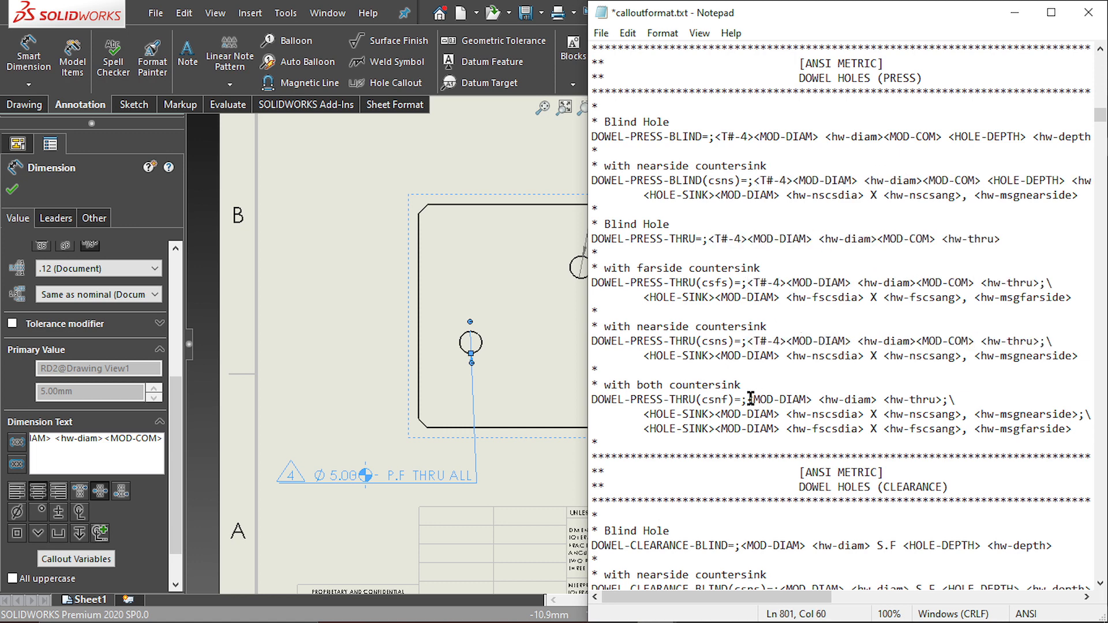
left_click_drag(748, 399, 877, 399)
key("ctrl+v")
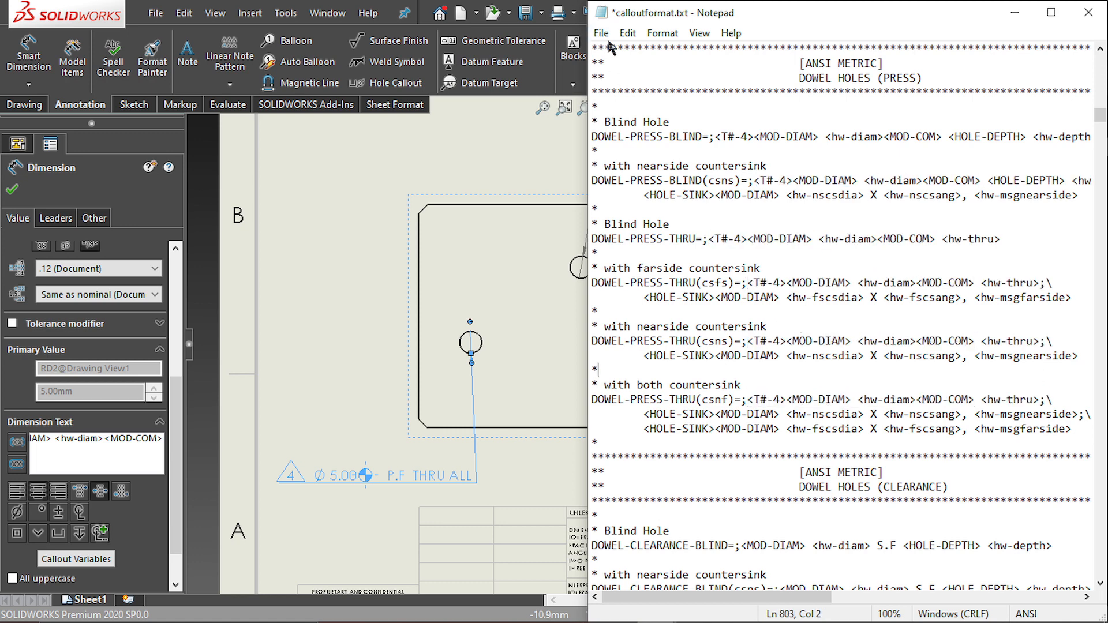
Step: Save calloutformat.txt and minimize the Notepad window
left_click(602, 33)
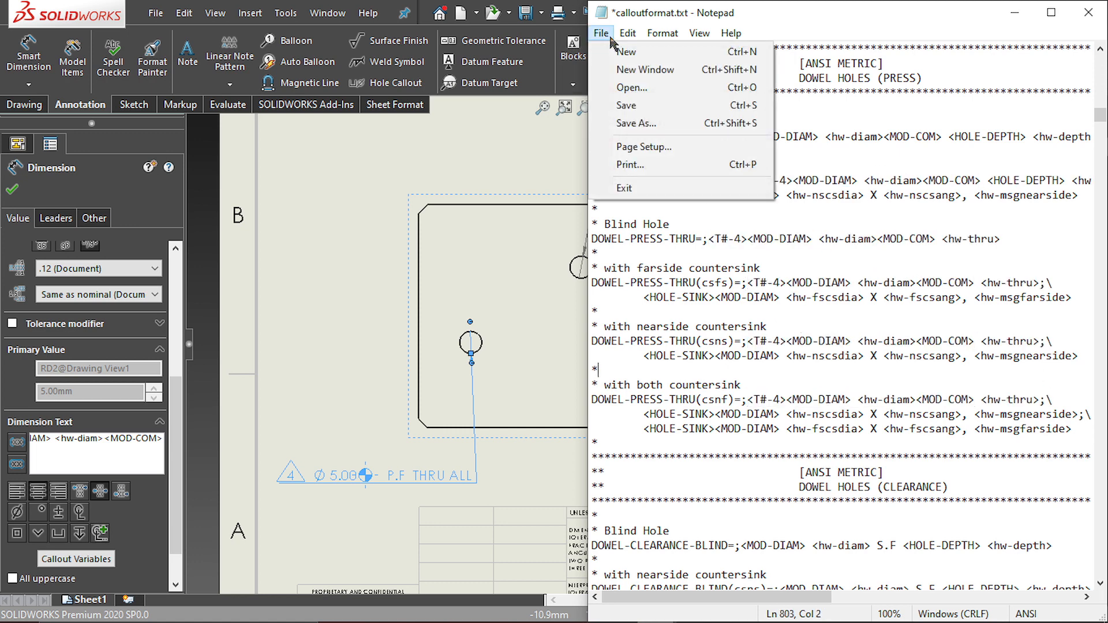
left_click(647, 106)
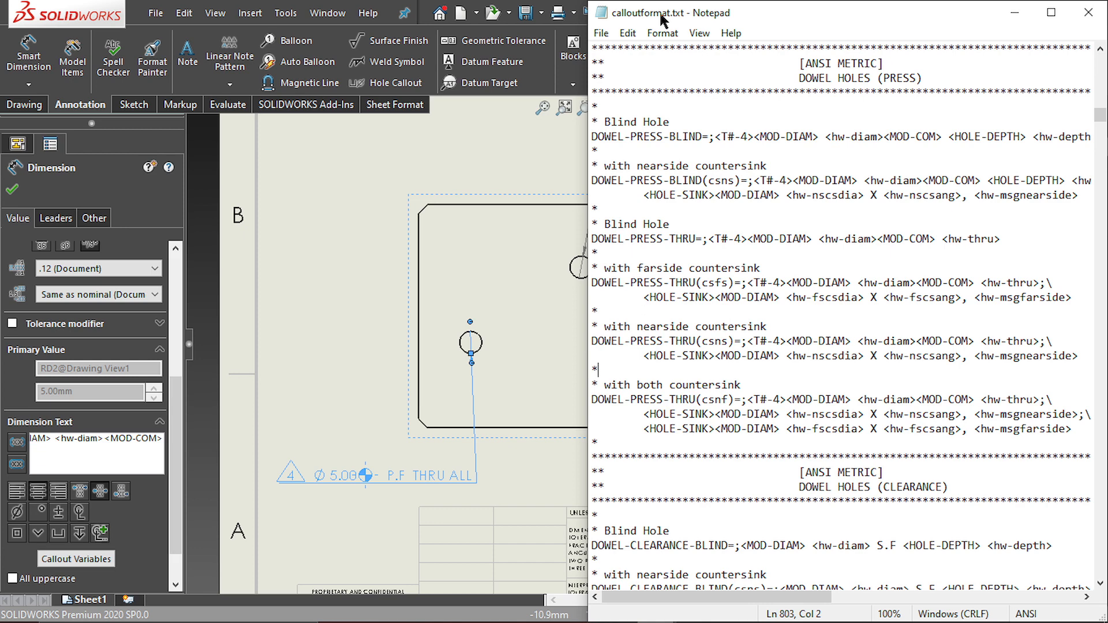
left_click(1015, 12)
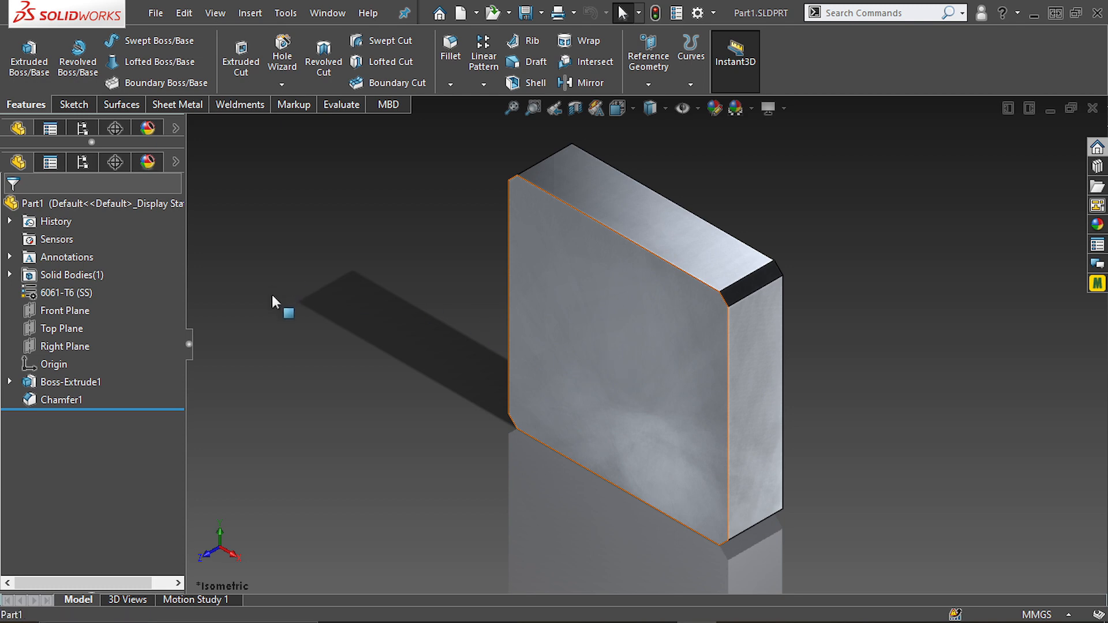
Step: Start a Hole Wizard dowel hole on the plate's large front face and restore the default sizing values
right_click_drag(281, 309, 370, 310)
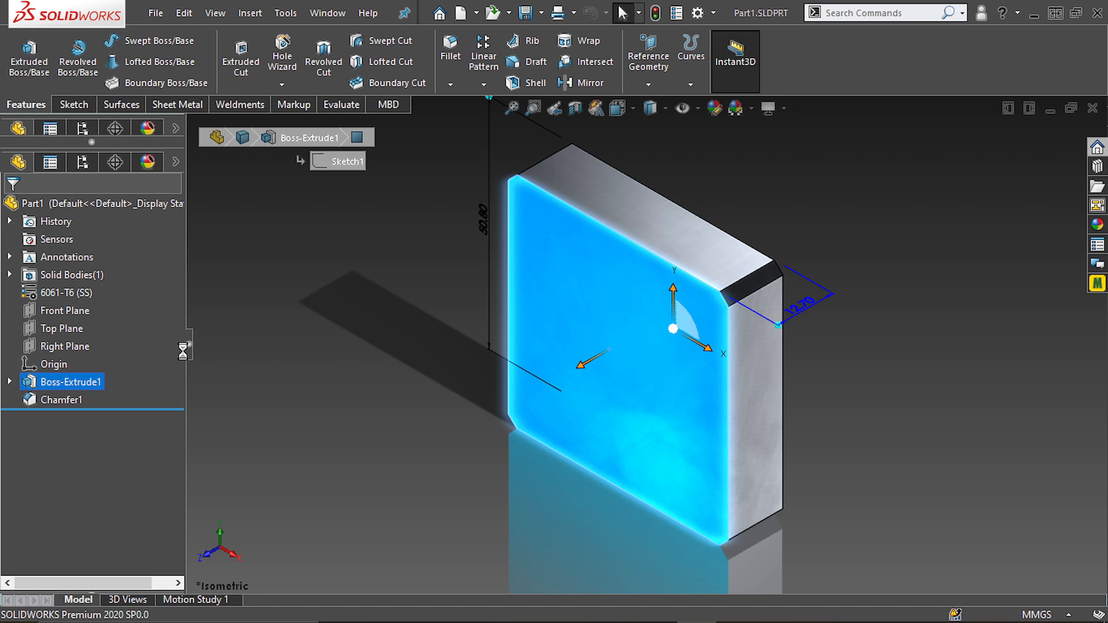
scroll(176, 335, "down", 3)
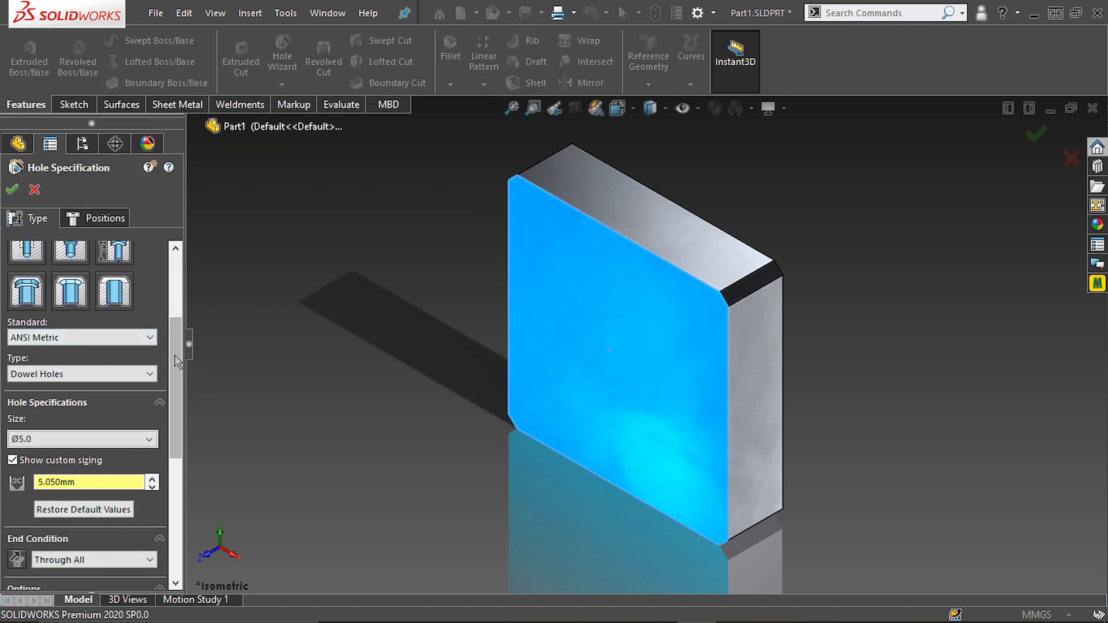
scroll(119, 312, "up", 3)
left_click_drag(171, 353, 175, 404)
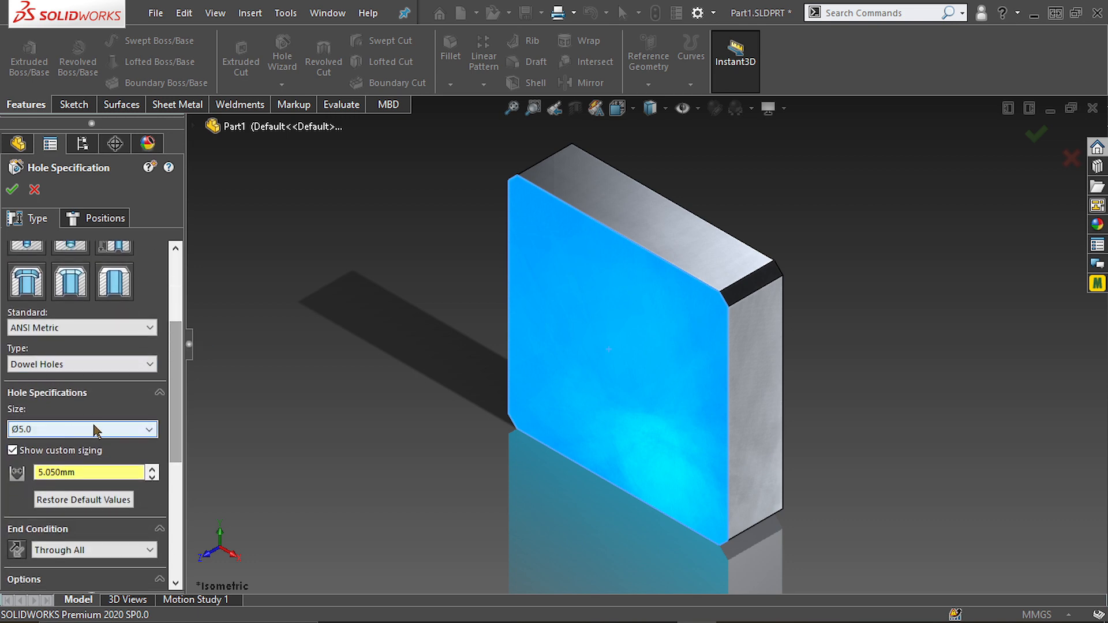
left_click(84, 500)
Step: Examine the dowel hole's size settings, tolerance and precision settings, and available fit types in the hole specification
scroll(119, 502, "down", 3)
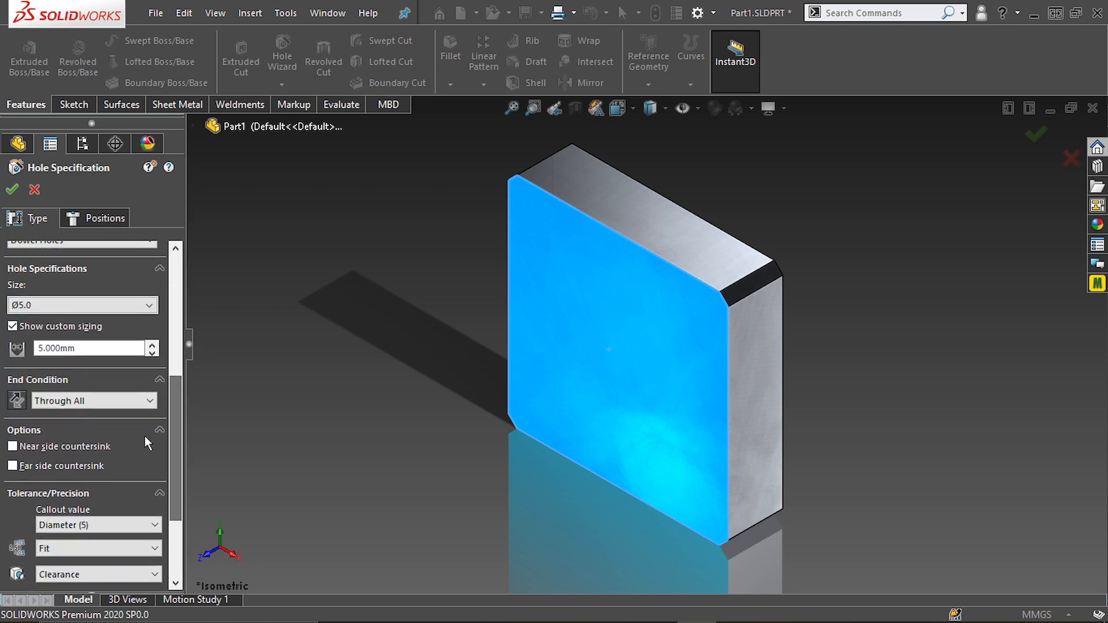
left_click_drag(177, 468, 185, 508)
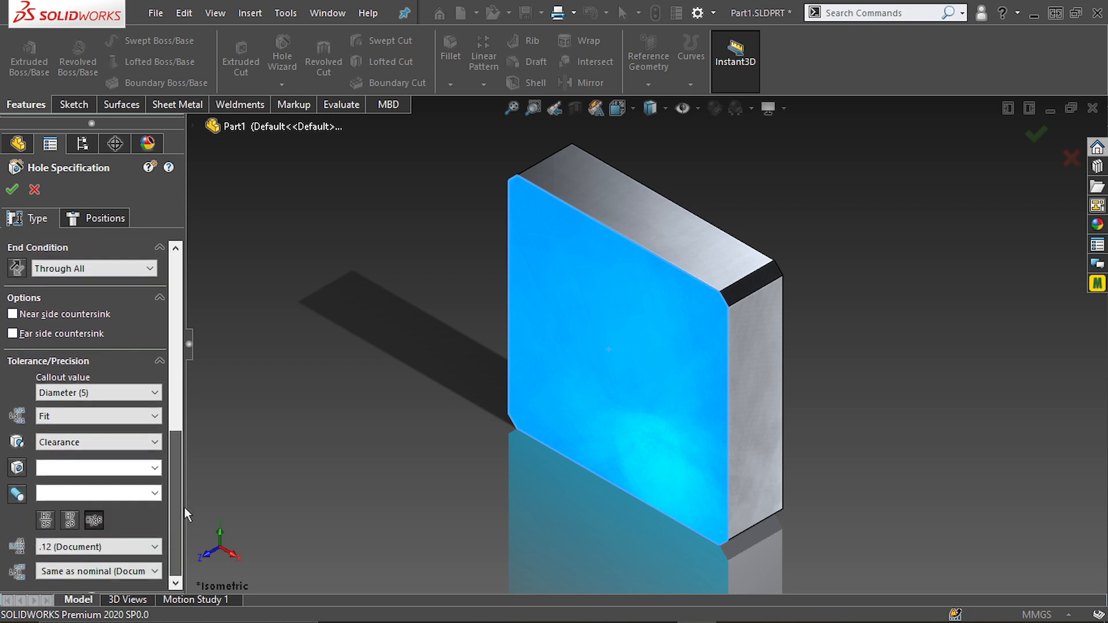
left_click(102, 441)
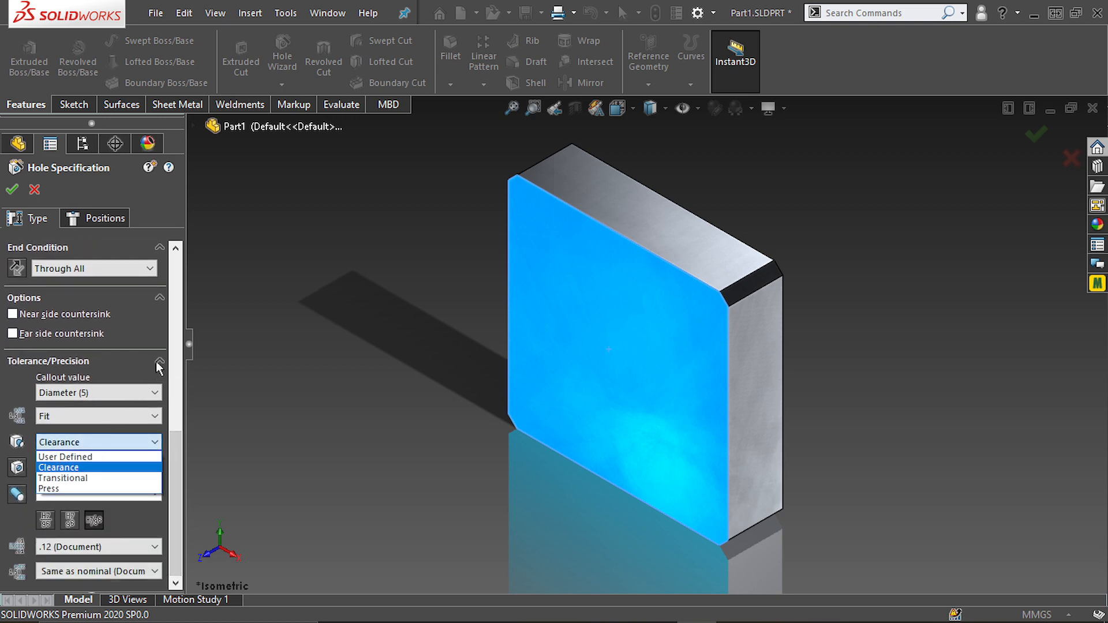
left_click(143, 367)
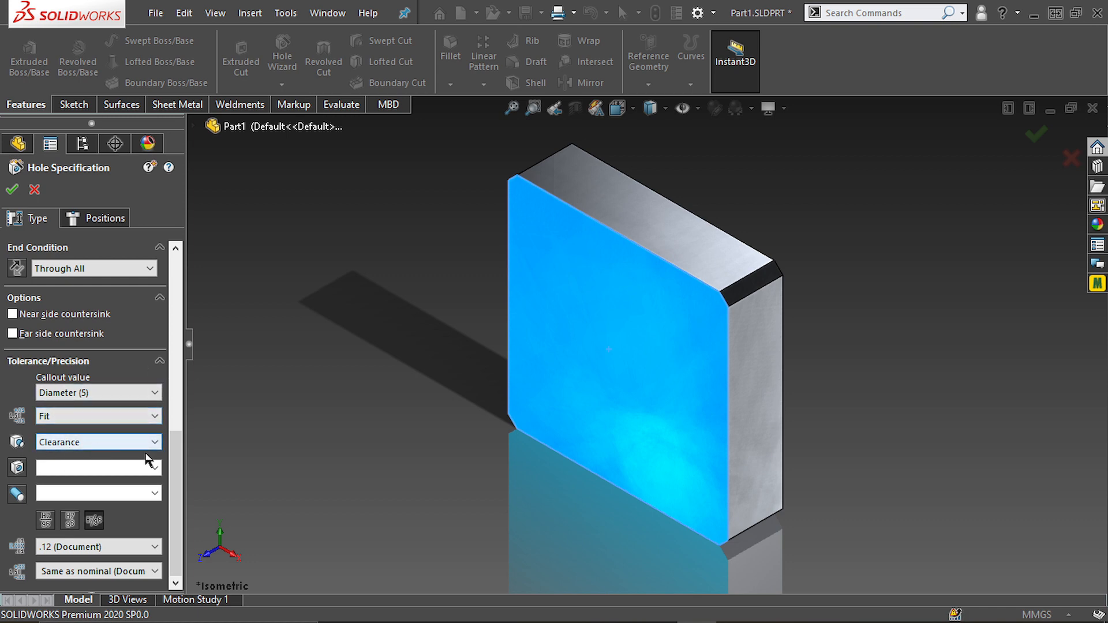
scroll(147, 460, "up", 5)
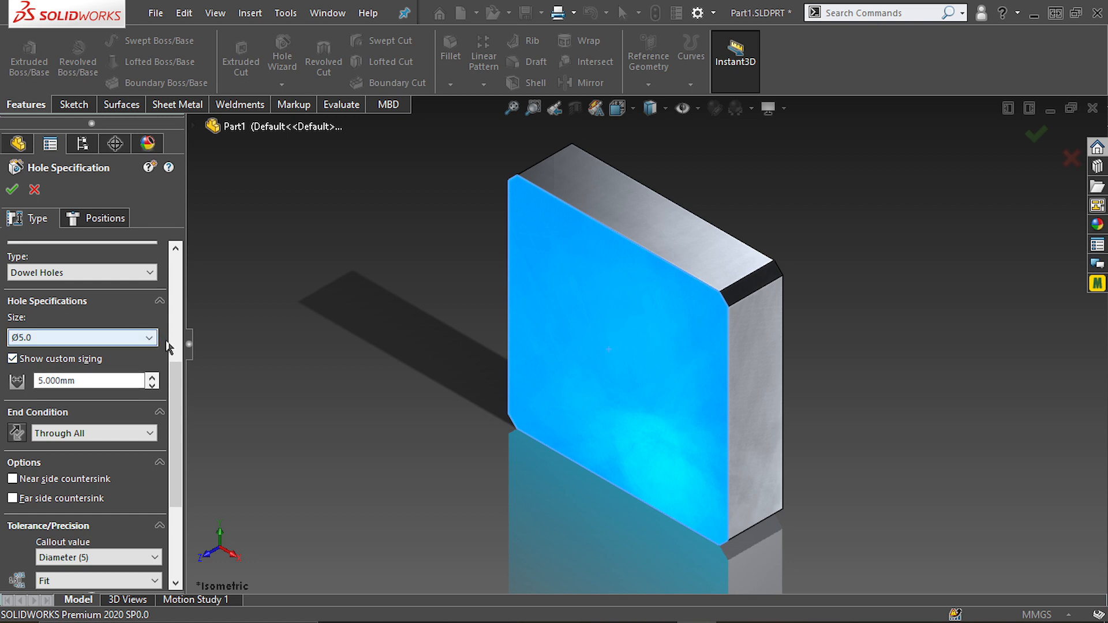
scroll(176, 375, "down", 5)
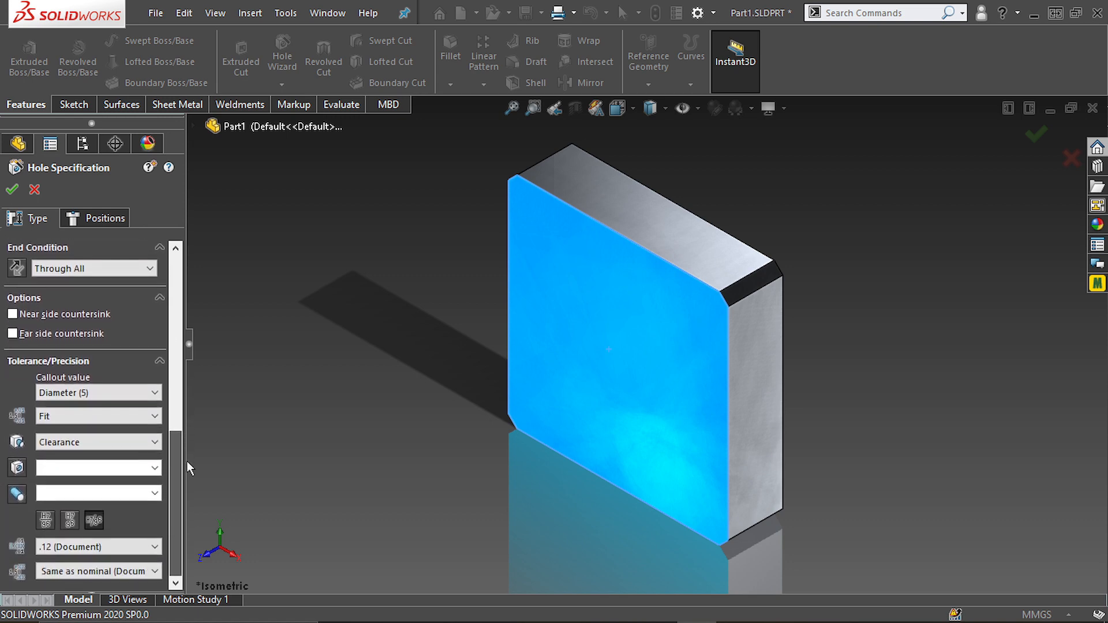
left_click(159, 362)
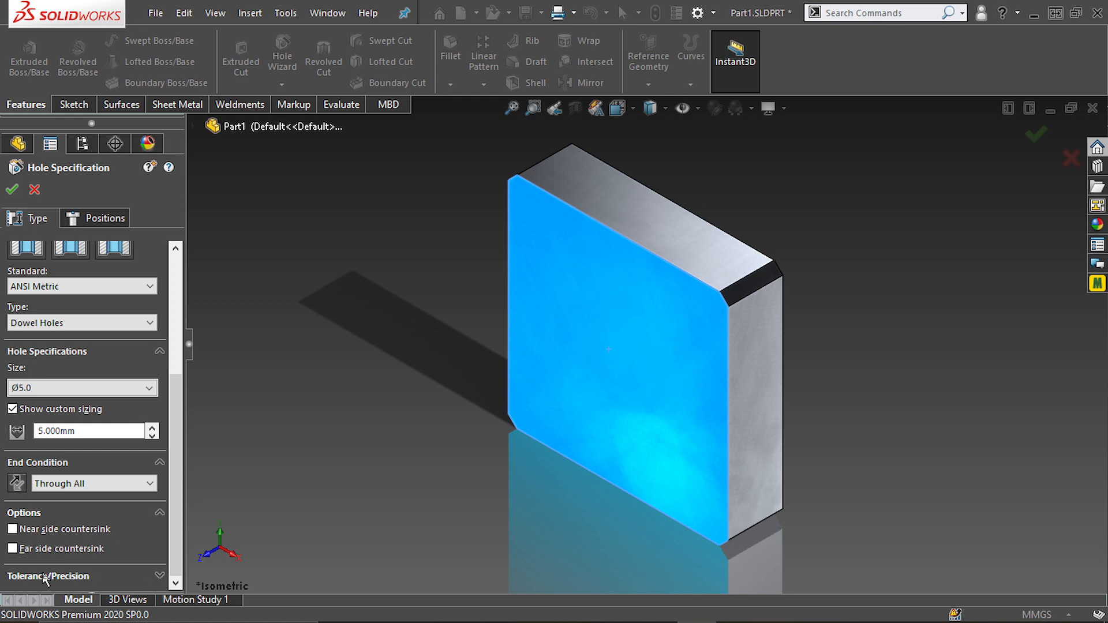
left_click(160, 576)
scroll(168, 473, "down", 4)
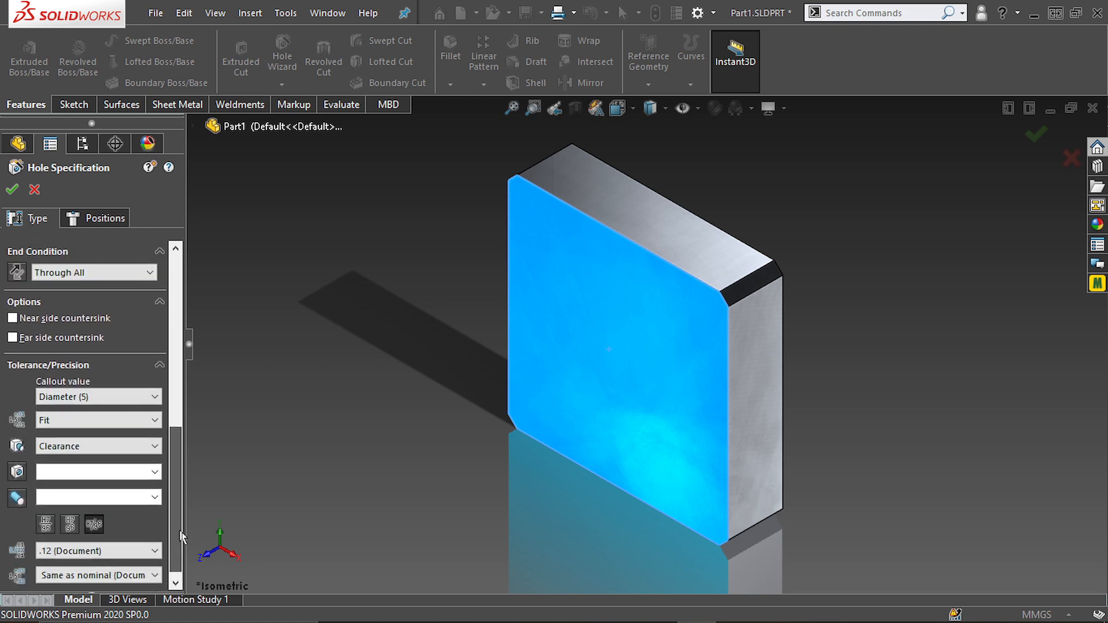
Step: Switch the dowel hole's tolerance type to None and back to Fit
left_click(124, 423)
left_click(96, 428)
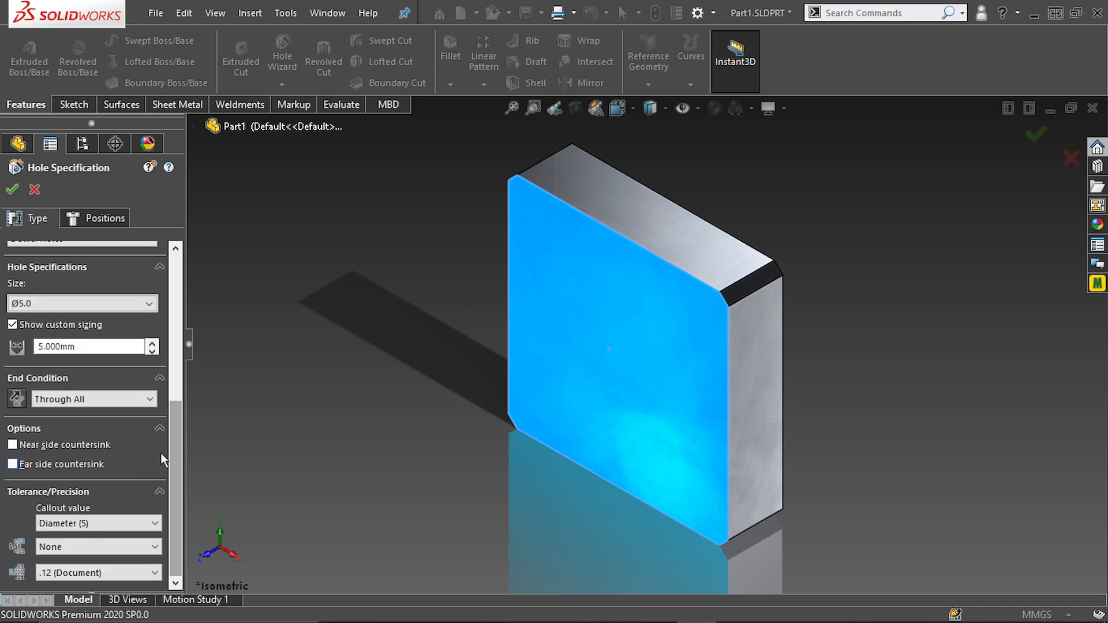
left_click(153, 547)
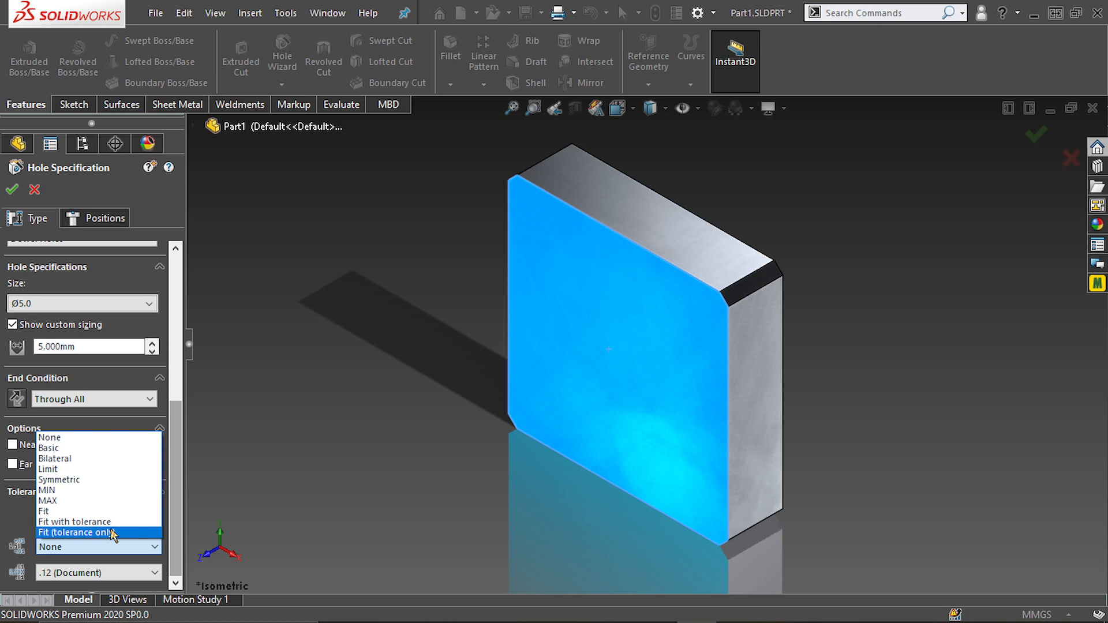
left_click(110, 512)
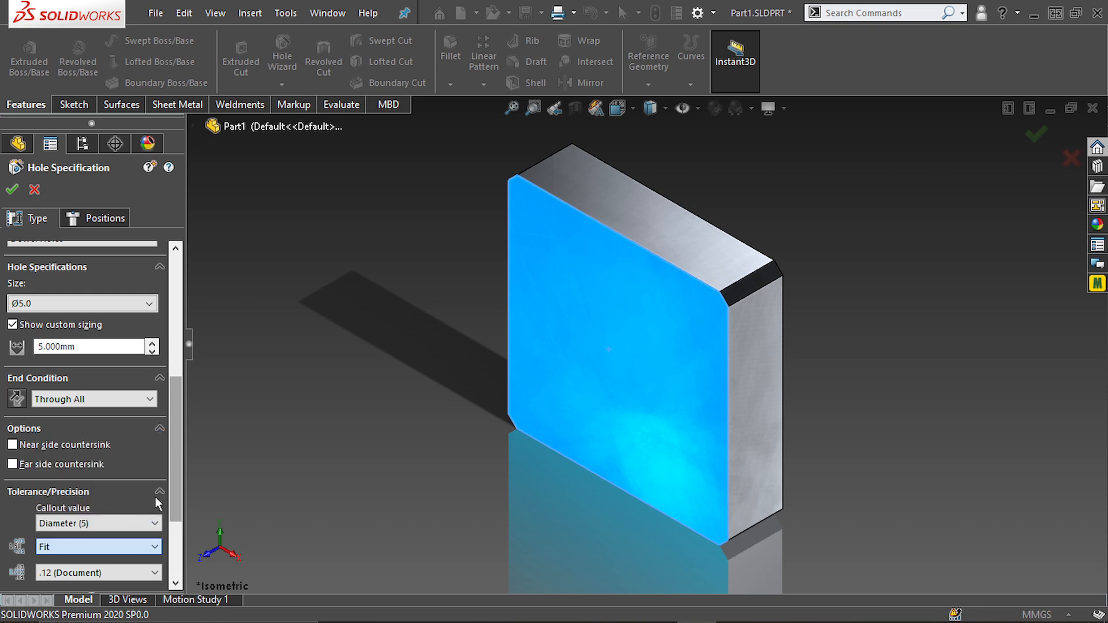
Step: Set the fit type of the dowel hole's diameter tolerance to Press
scroll(174, 496, "down", 2)
scroll(174, 503, "down", 2)
left_click(92, 452)
left_click(86, 499)
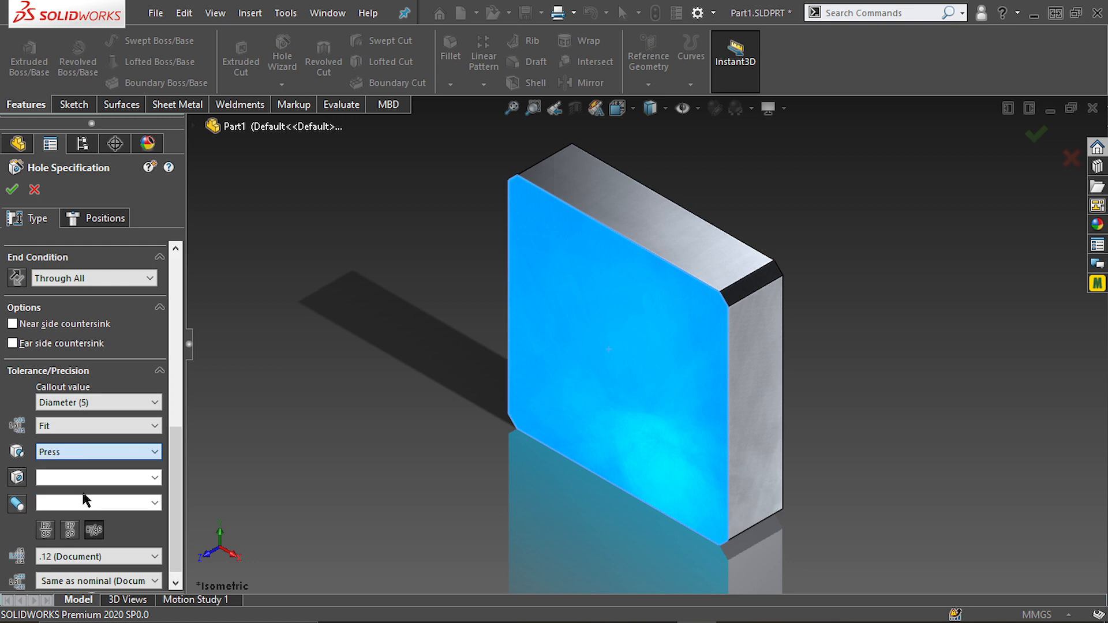
Step: Accept the press dowel hole, start another dowel hole on the plate's front face and set its fit type to Clearance
left_click(12, 188)
left_click_drag(177, 352, 192, 446)
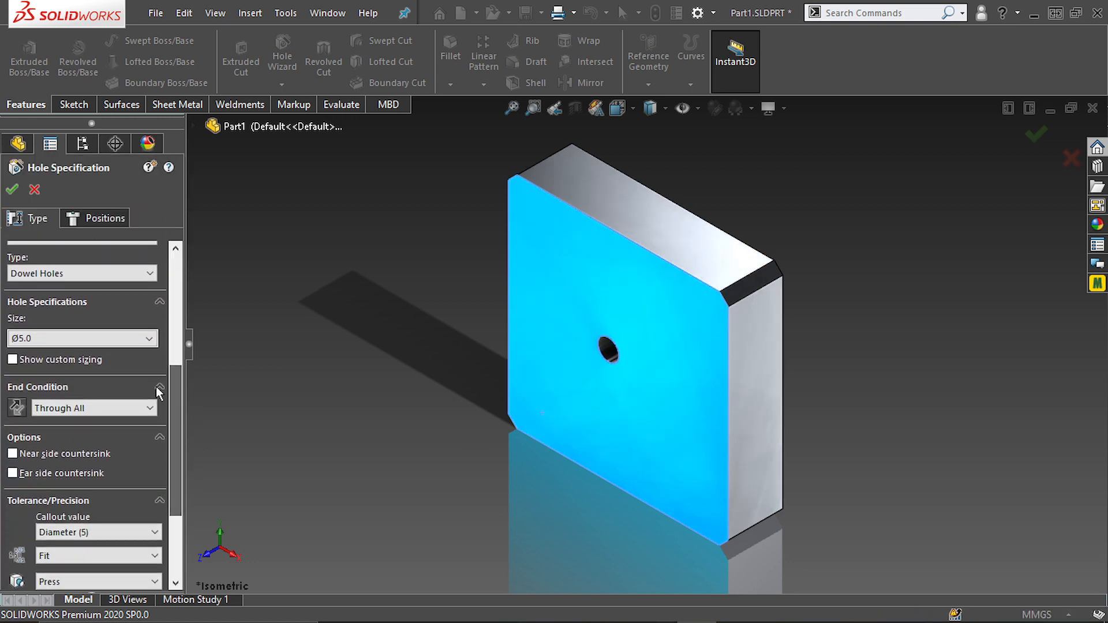
scroll(174, 516, "down", 3)
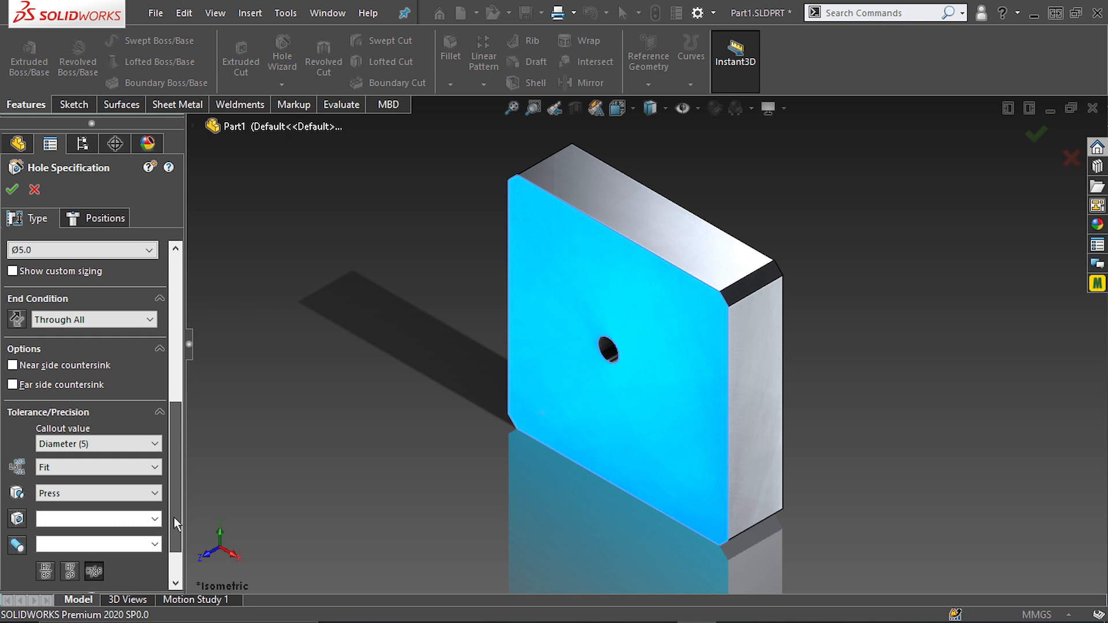
left_click(121, 463)
left_click(115, 466)
left_click(111, 490)
left_click(107, 515)
Step: Give the clearance dowel hole a custom diameter of 5.05 mm and place it on the front face, lower than the press hole
left_click_drag(175, 478, 179, 436)
left_click(81, 367)
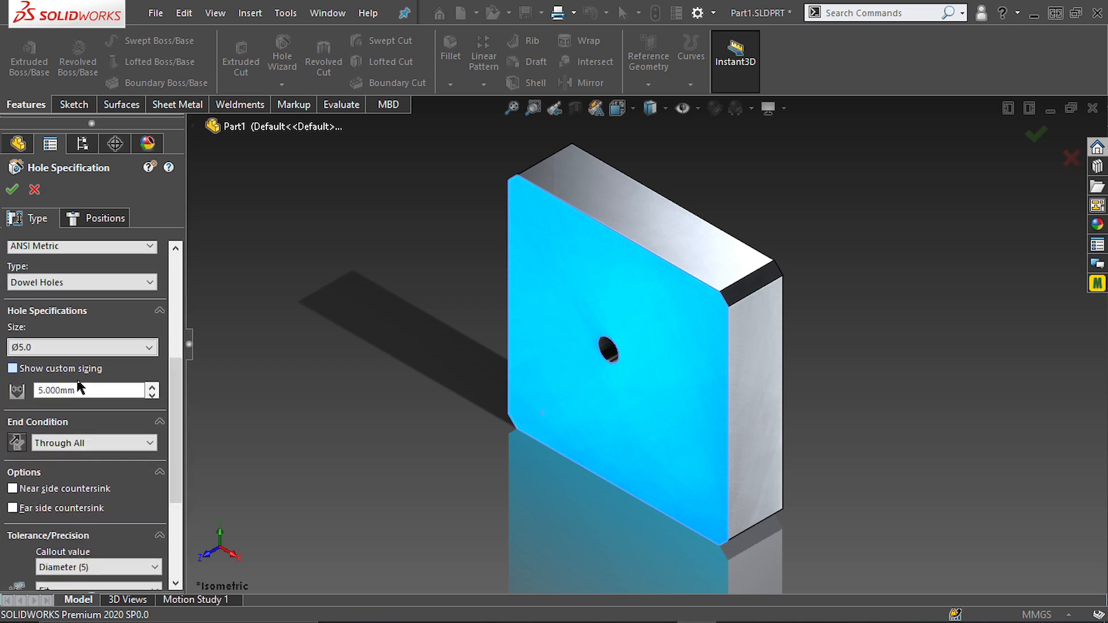
double_click(85, 389)
type("5.05")
left_click(97, 218)
left_click(656, 452)
right_click(437, 440)
Step: Save the part and open its existing drawing
key("ctrl+s")
left_click(154, 13)
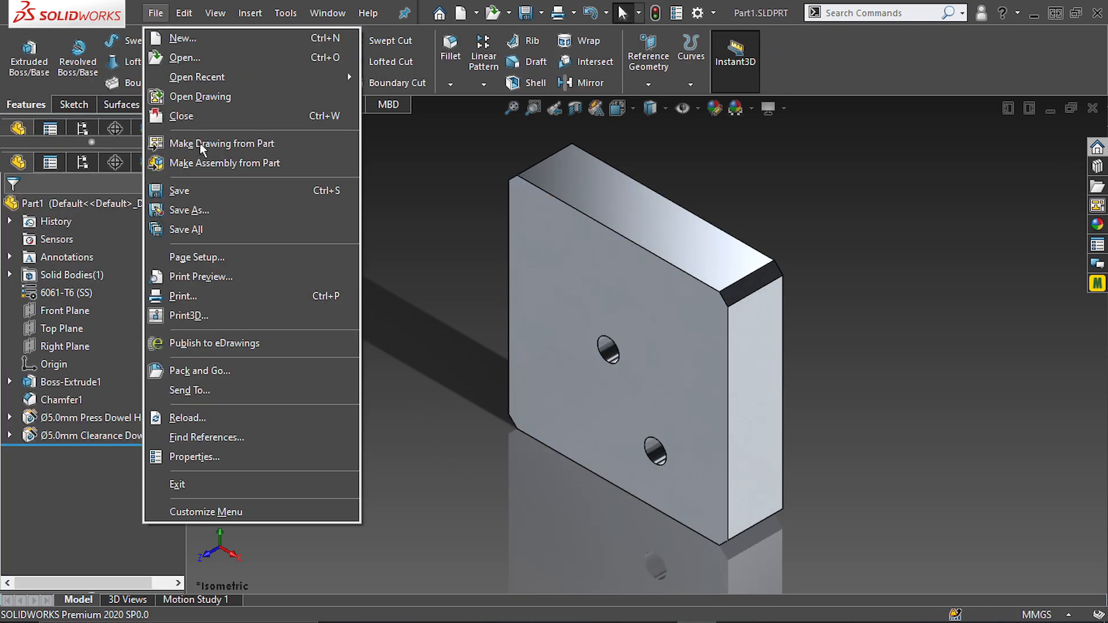
left_click(196, 96)
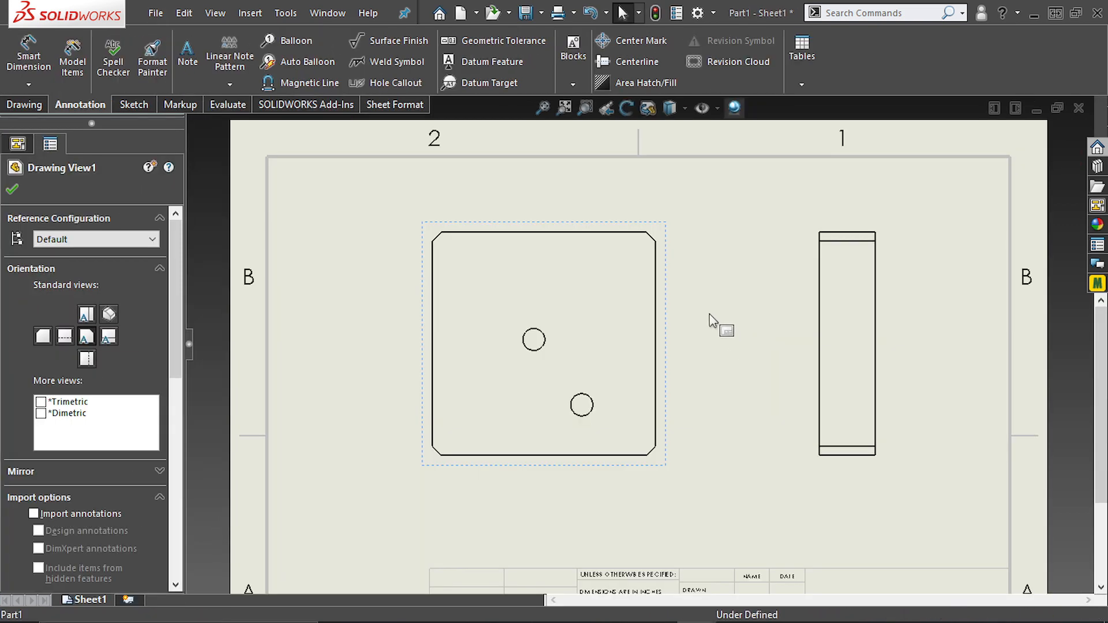
key("Escape")
Step: Add hole callouts to both dowel holes in the front view, the press hole's above the plate and the clearance hole's below it
right_click_drag(705, 272, 709, 363)
left_click(532, 340)
left_click(522, 203)
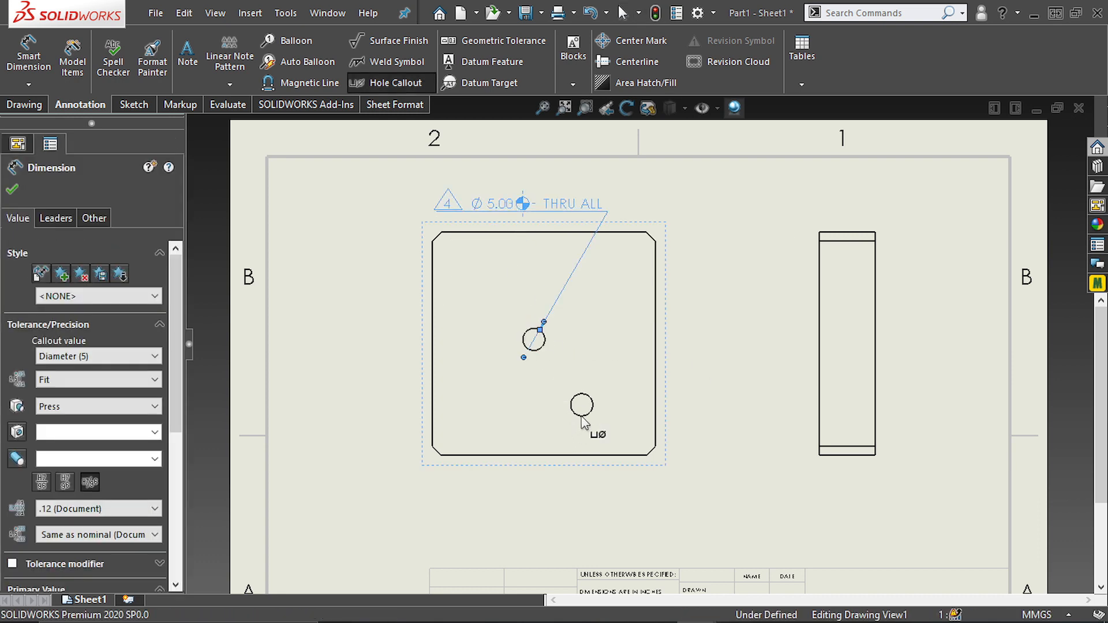
left_click(583, 417)
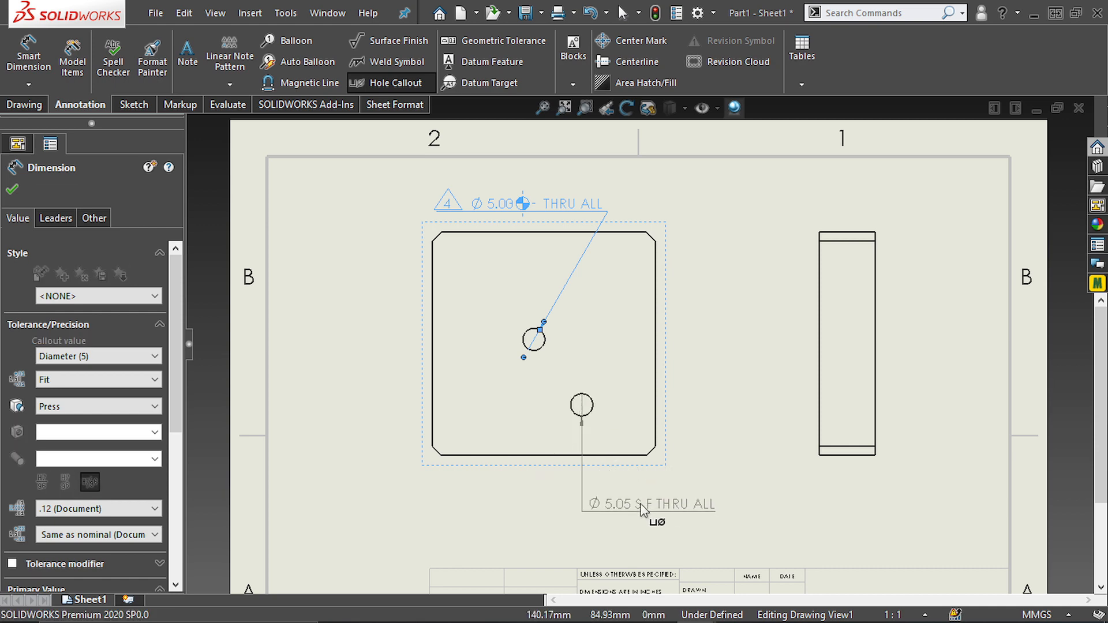
left_click(640, 505)
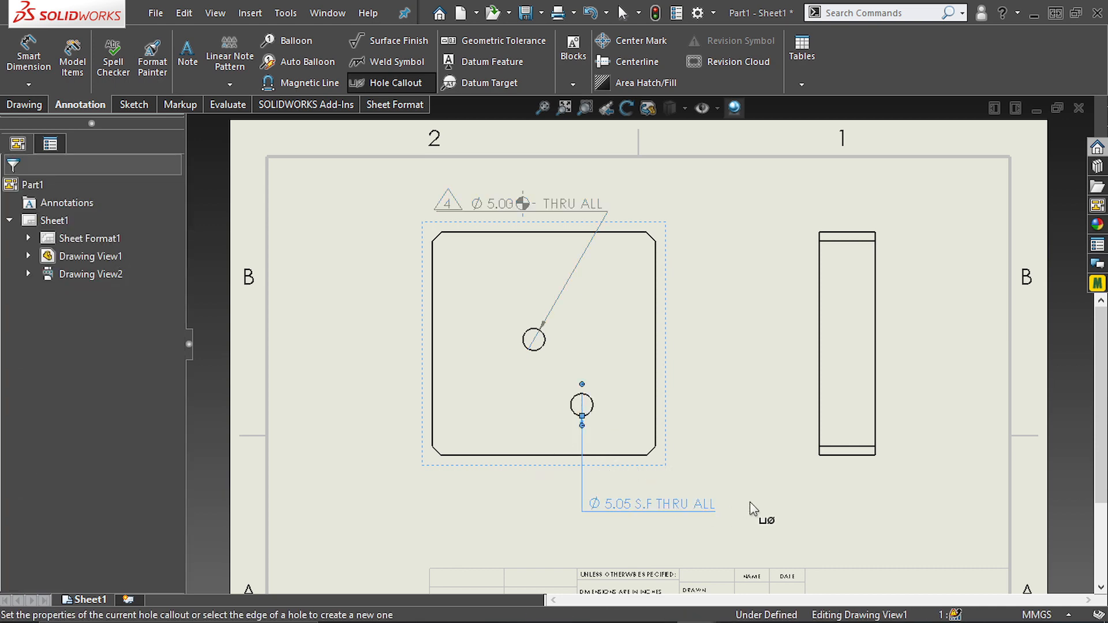